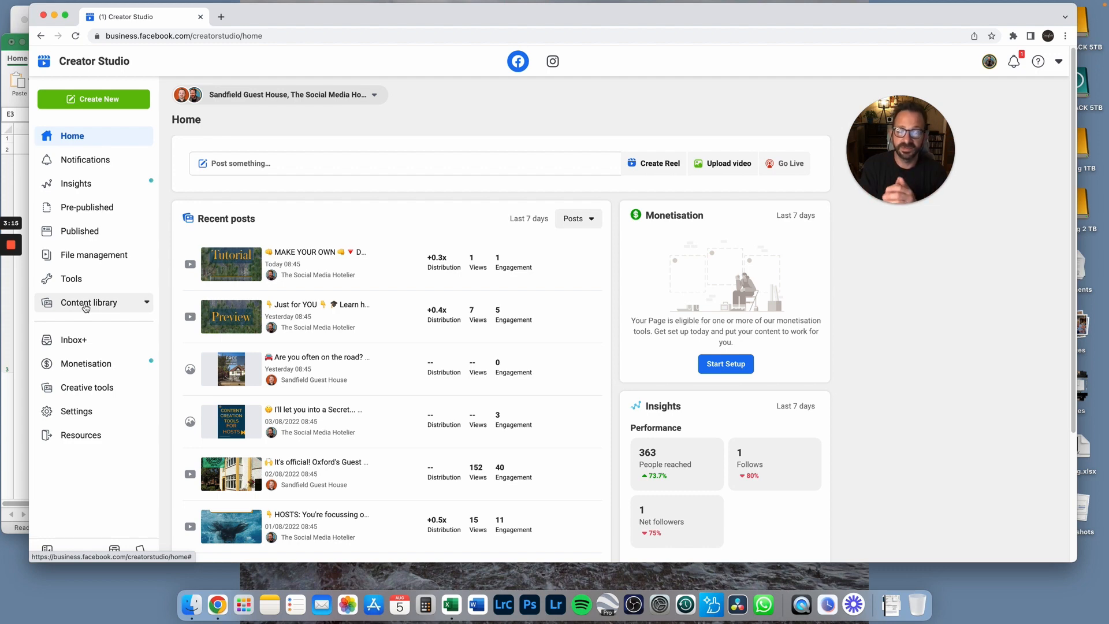
Switch to the Instagram side of Creator Studio and show only the sandfieldguesthouse profile's posts
{"action": "left_click", "coordinate": [553, 61]}
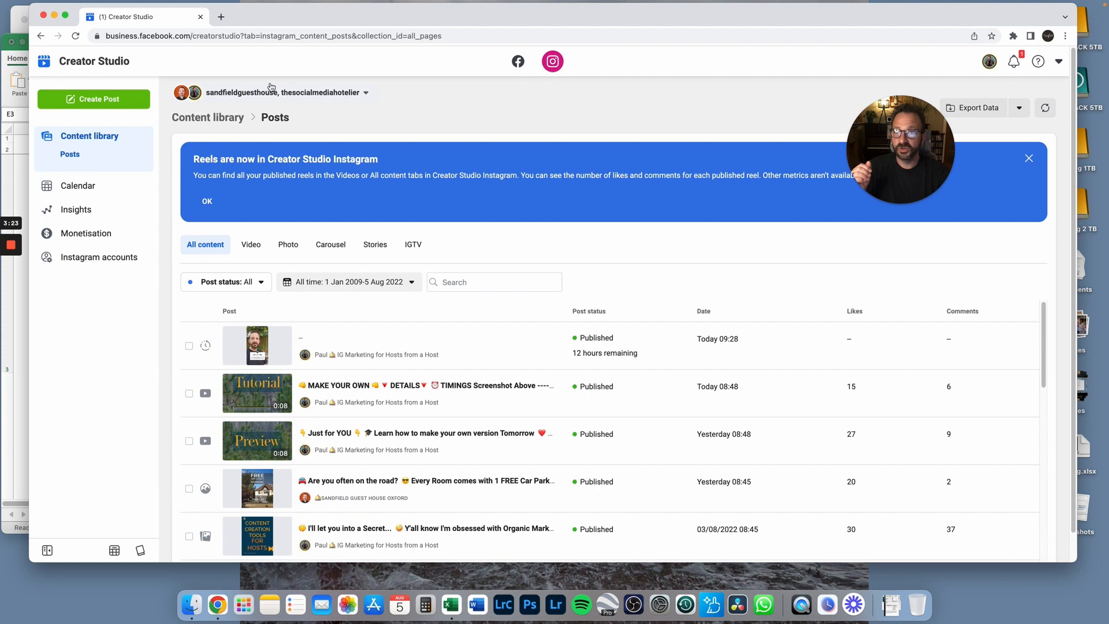
{"action": "left_click", "coordinate": [332, 95]}
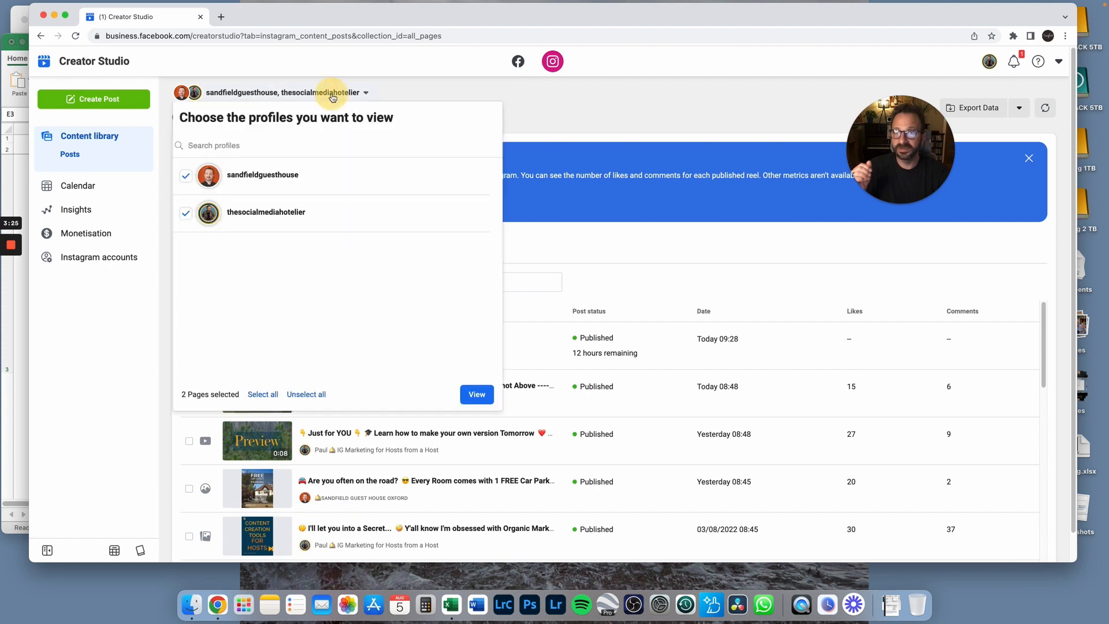
{"action": "left_click", "coordinate": [186, 214]}
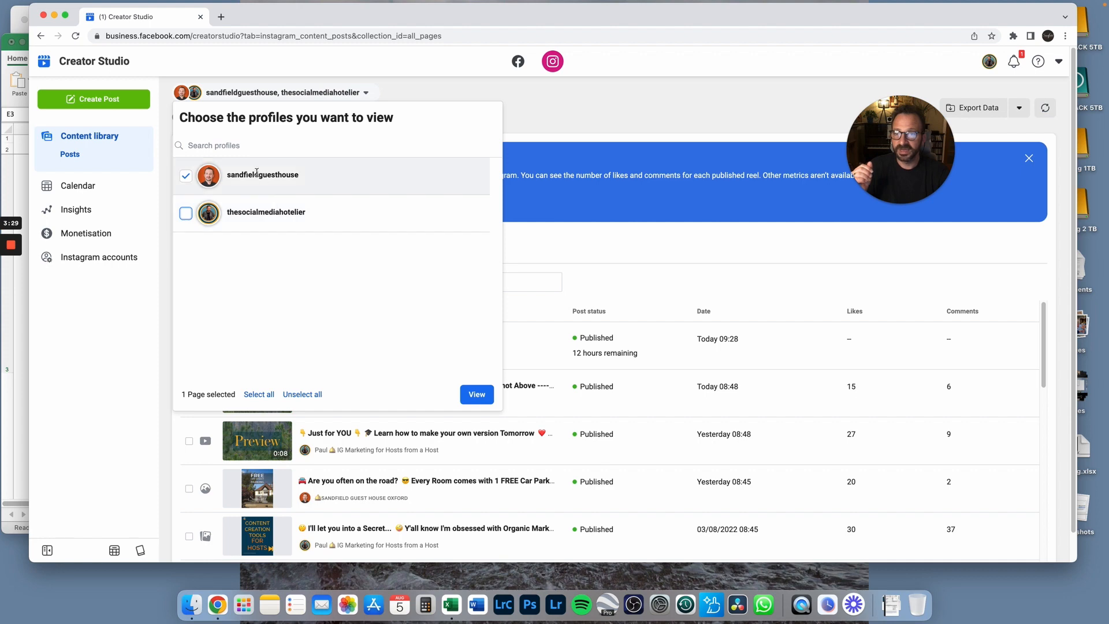
{"action": "left_click", "coordinate": [475, 394]}
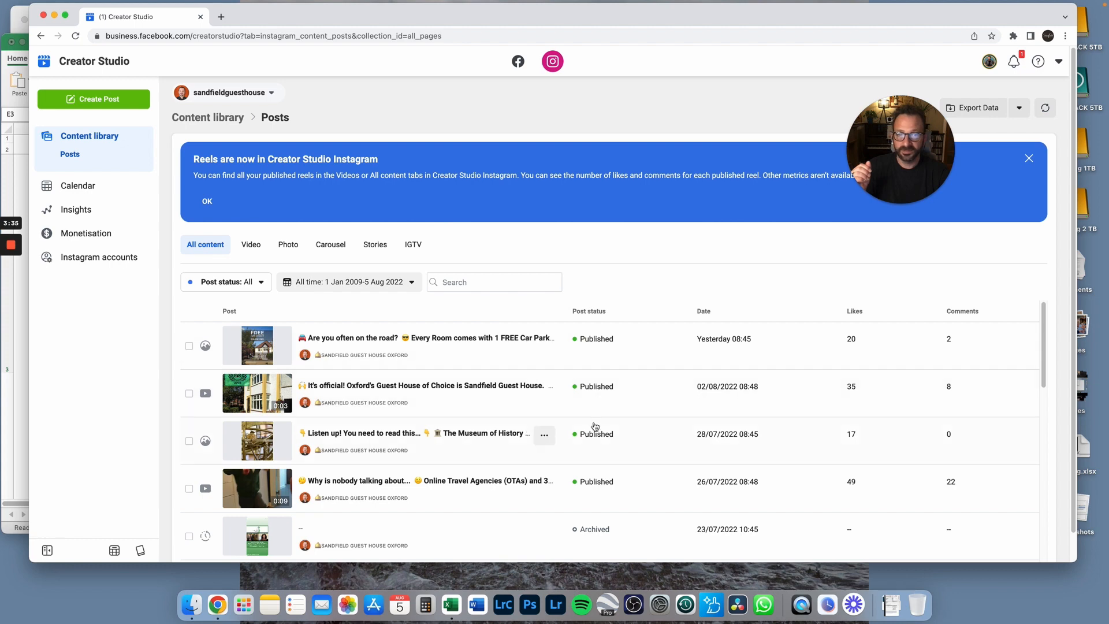
{"action": "scroll", "coordinate": [593, 425], "scroll_direction": "down", "scroll_amount": 5}
{"action": "scroll", "coordinate": [593, 425], "scroll_direction": "down", "scroll_amount": 5}
{"action": "scroll", "coordinate": [593, 425], "scroll_direction": "up", "scroll_amount": 12}
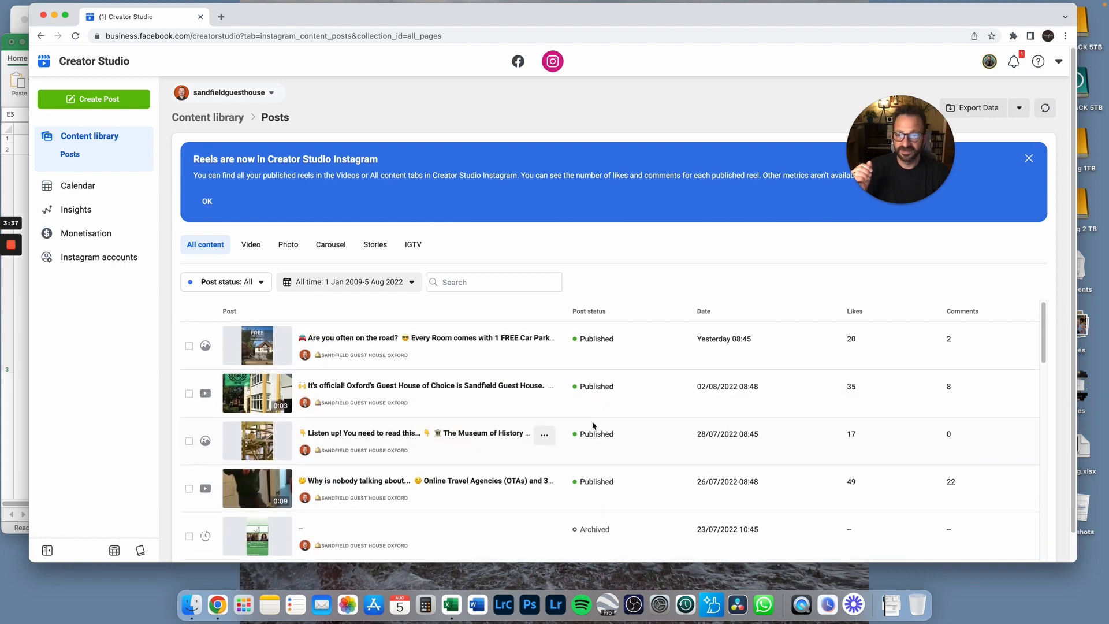
{"action": "scroll", "coordinate": [593, 424], "scroll_direction": "down", "scroll_amount": 5}
{"action": "scroll", "coordinate": [593, 425], "scroll_direction": "up", "scroll_amount": 5}
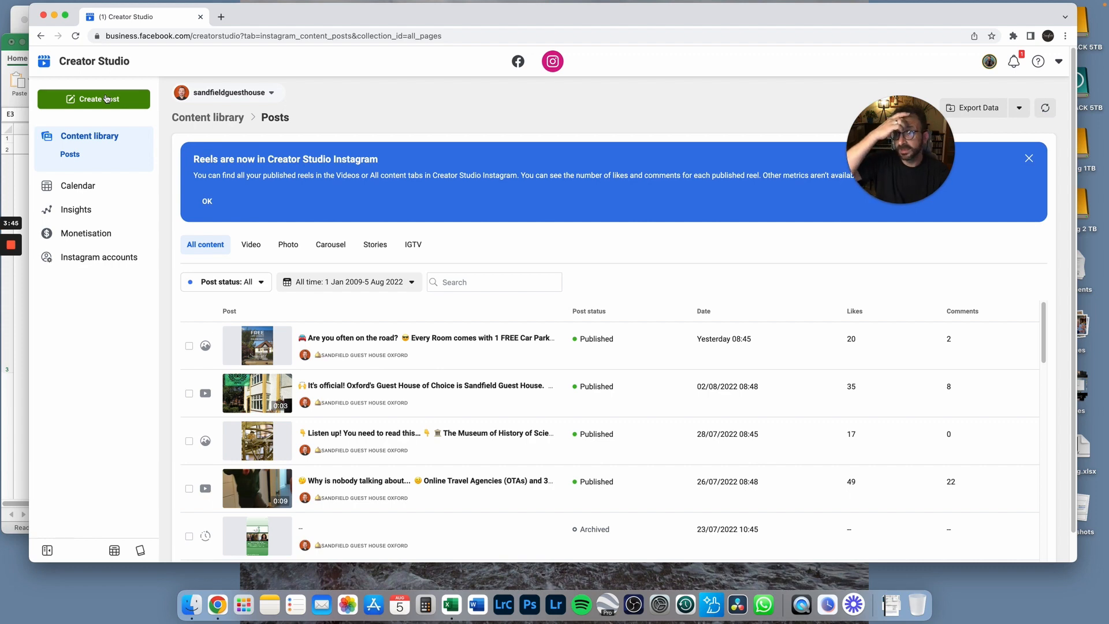
Start a new Instagram feed post for the sandfieldguesthouse account
{"action": "left_click", "coordinate": [84, 101]}
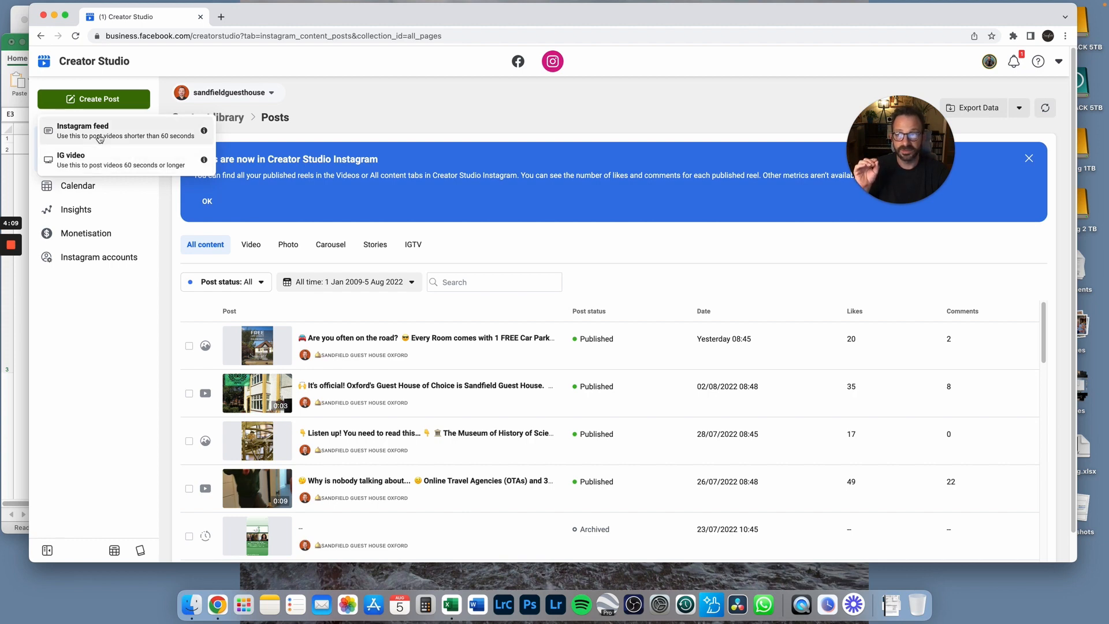
{"action": "left_click", "coordinate": [100, 138]}
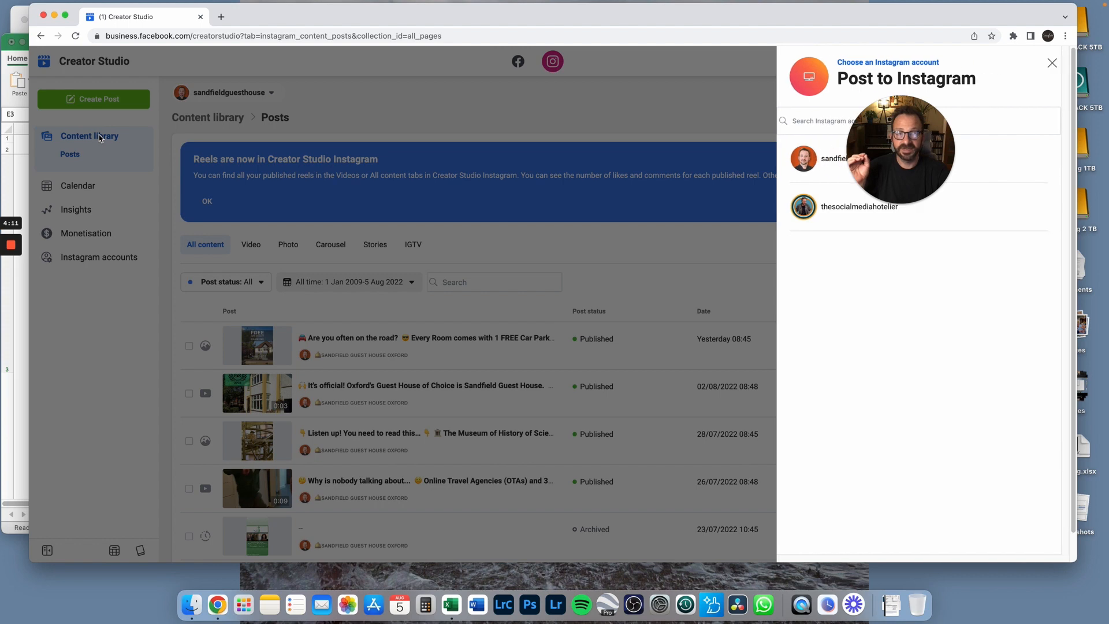
{"action": "left_click_drag", "start_coordinate": [910, 156], "coordinate": [605, 175]}
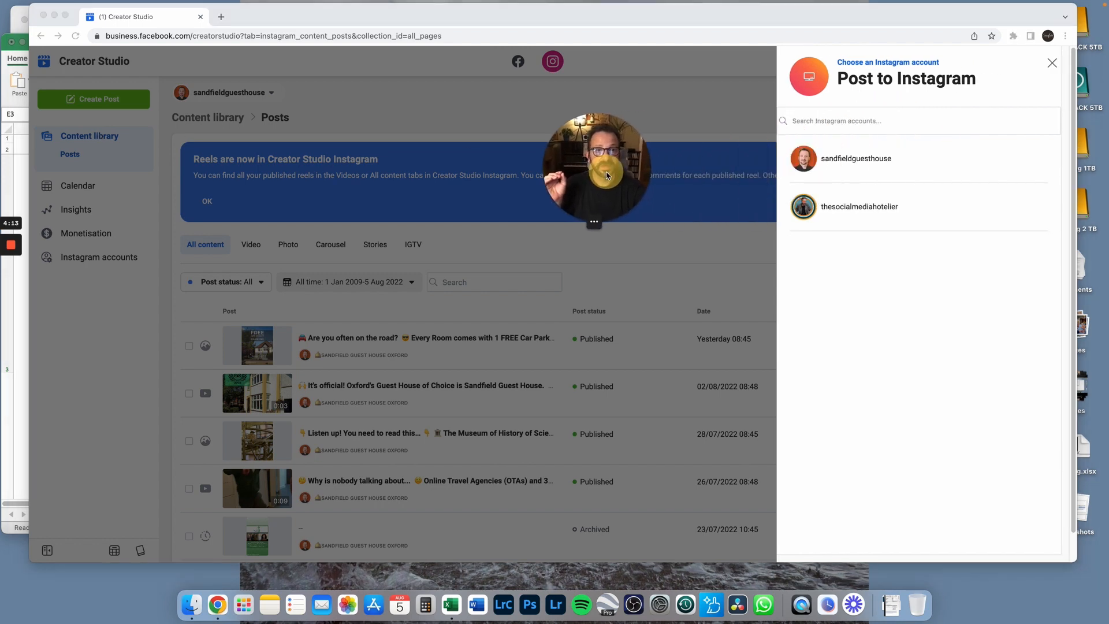
{"action": "left_click", "coordinate": [882, 162]}
{"action": "left_click_drag", "start_coordinate": [622, 173], "coordinate": [989, 285]}
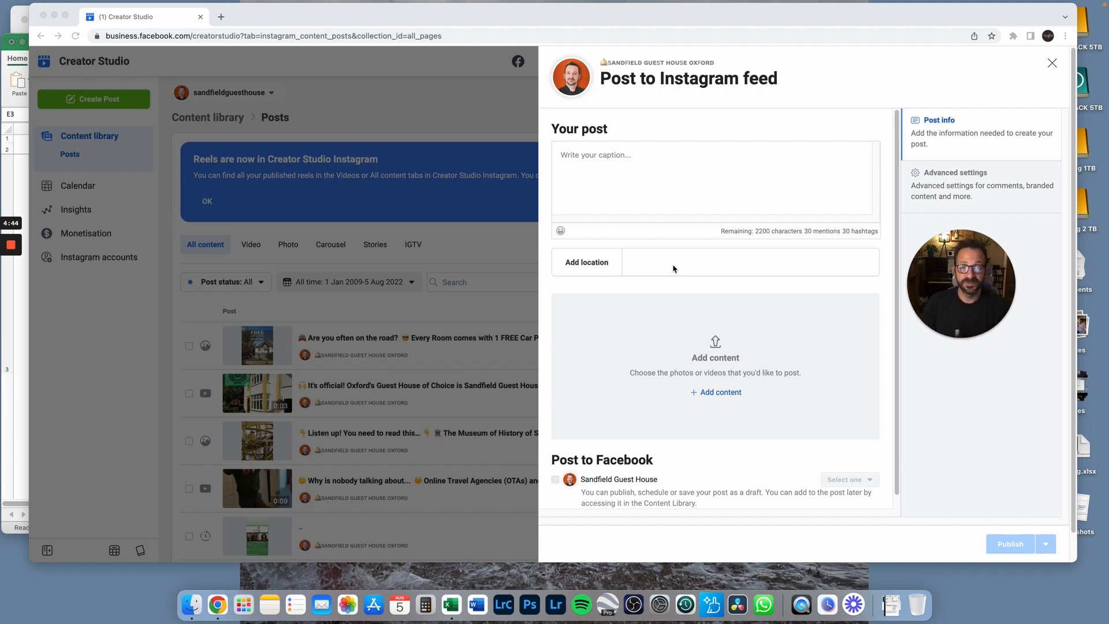
{"action": "scroll", "coordinate": [750, 340], "scroll_direction": "down", "scroll_amount": 1}
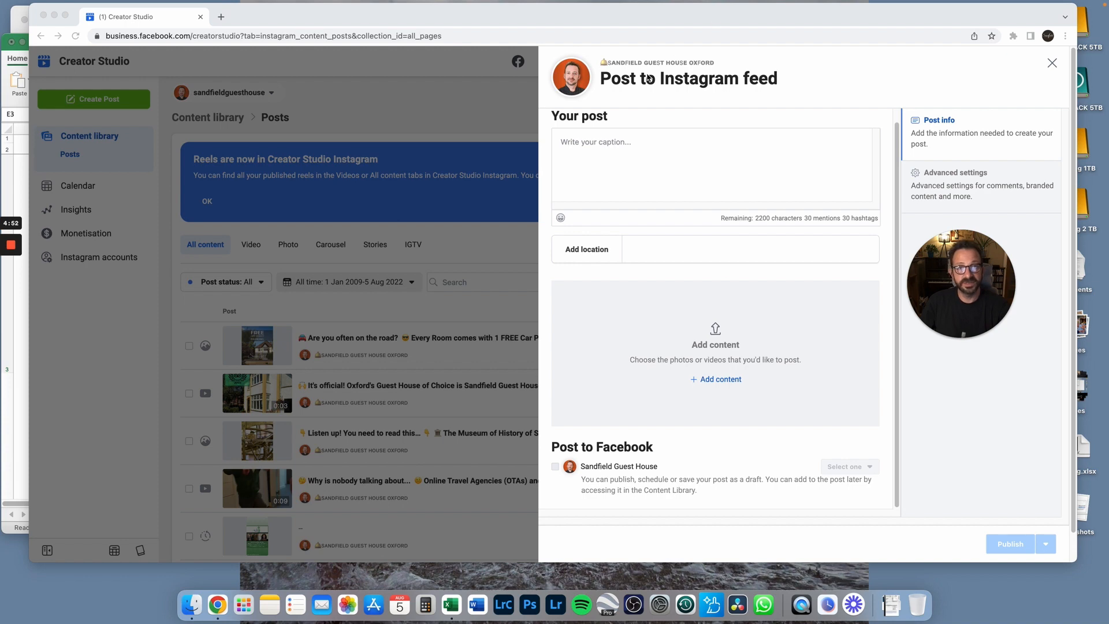
{"action": "left_click", "coordinate": [728, 88]}
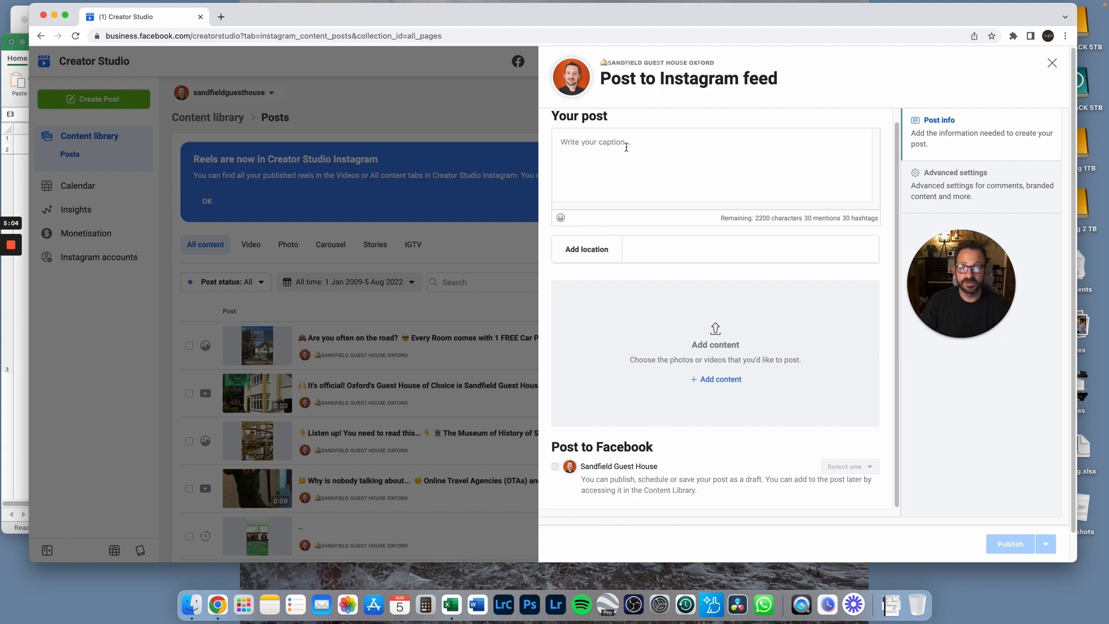
Switch to the Excel master strategy workbook and copy the full in-feed text of the 15/08/2022 Reviews entry
{"action": "key", "text": "super+Tab"}
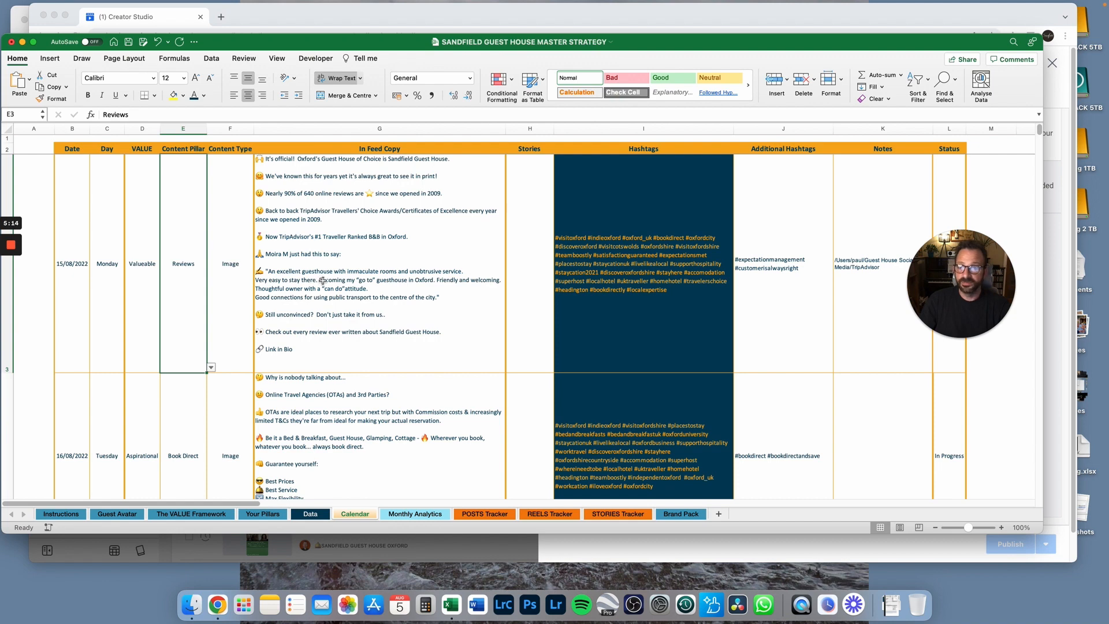
{"action": "left_click_drag", "start_coordinate": [932, 289], "coordinate": [881, 333]}
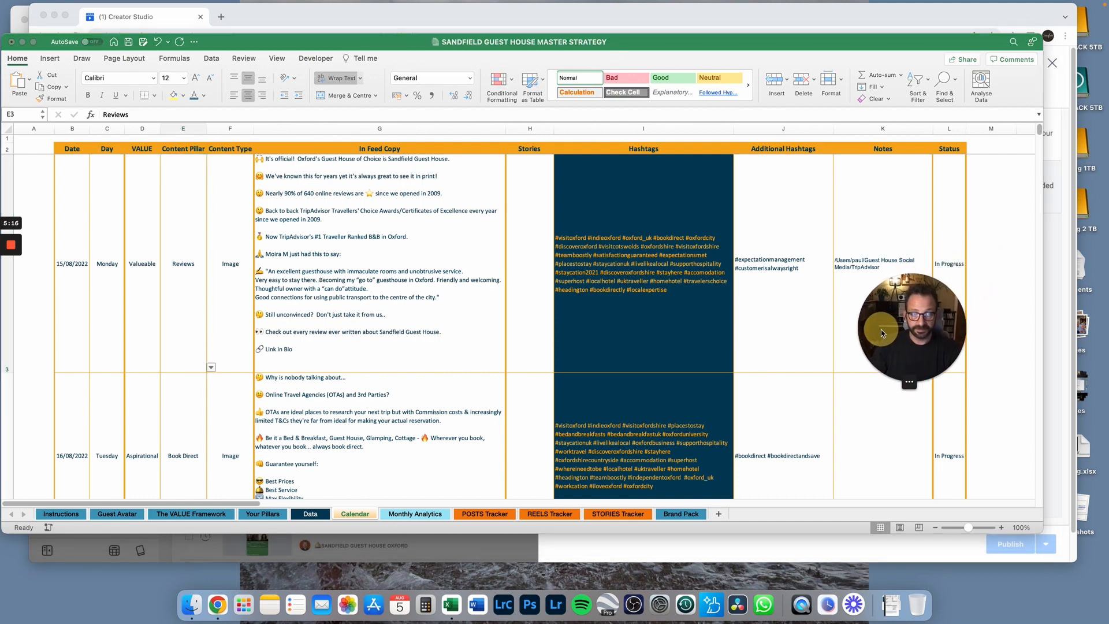
{"action": "left_click", "coordinate": [350, 312]}
{"action": "left_click", "coordinate": [357, 298]}
{"action": "double_click", "coordinate": [358, 298]}
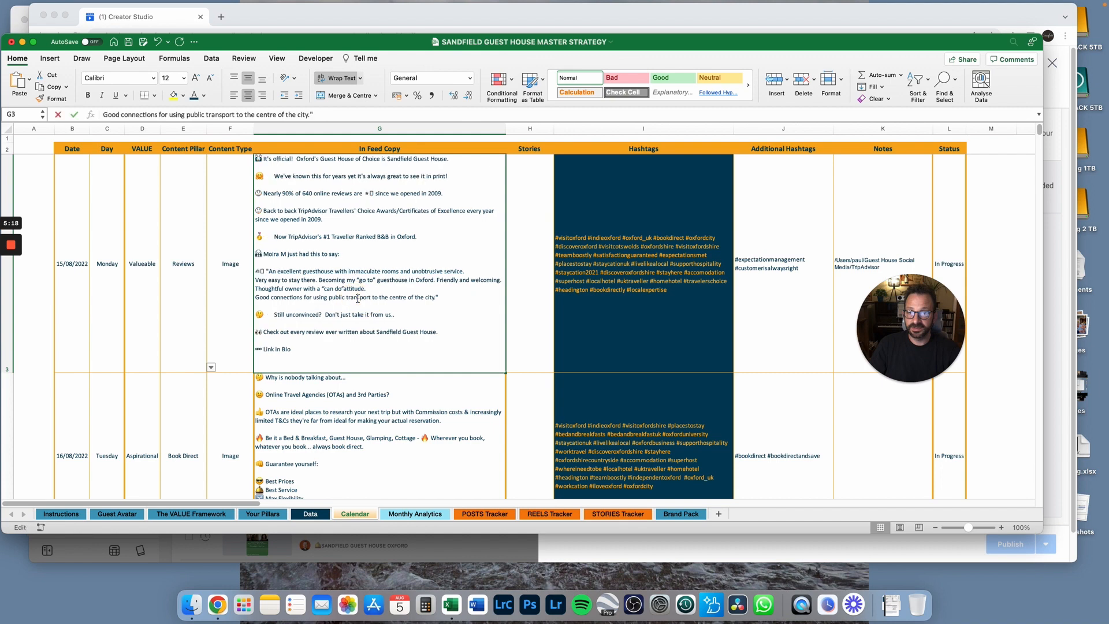
{"action": "key", "text": "super+a"}
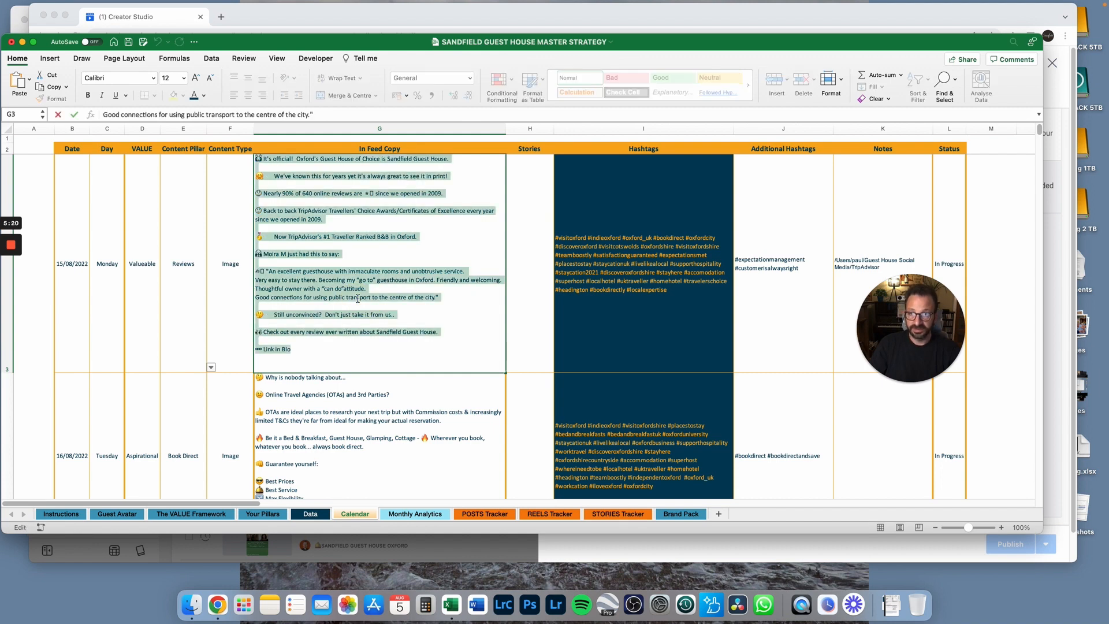
Return to Creator Studio in Chrome and paste the copied in-feed text into the post's caption
{"action": "key", "text": "super+Tab"}
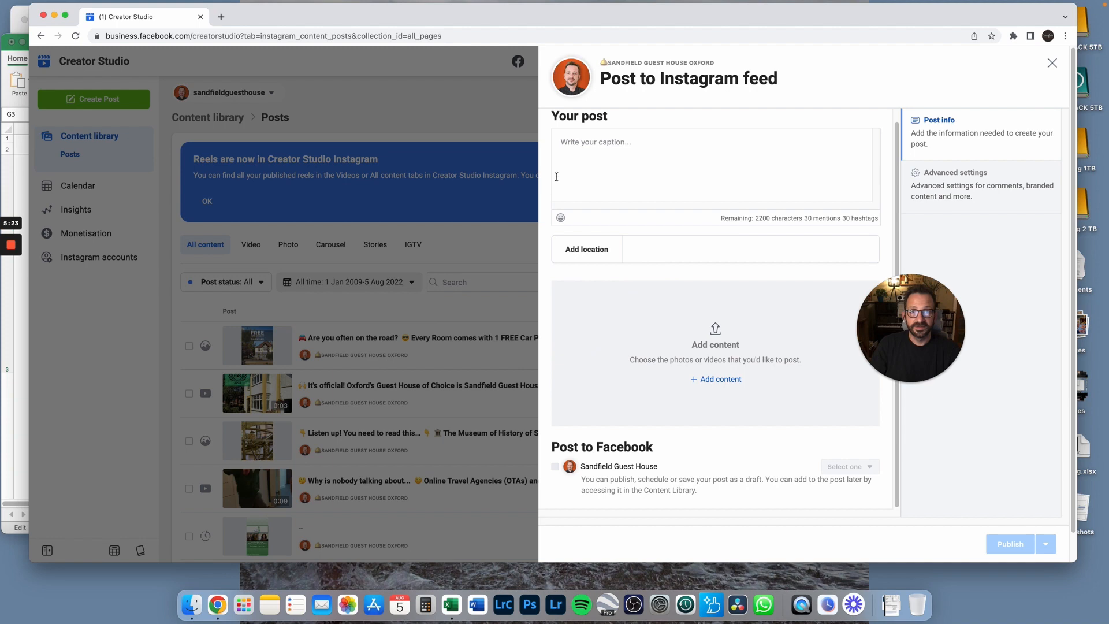
{"action": "left_click", "coordinate": [613, 155]}
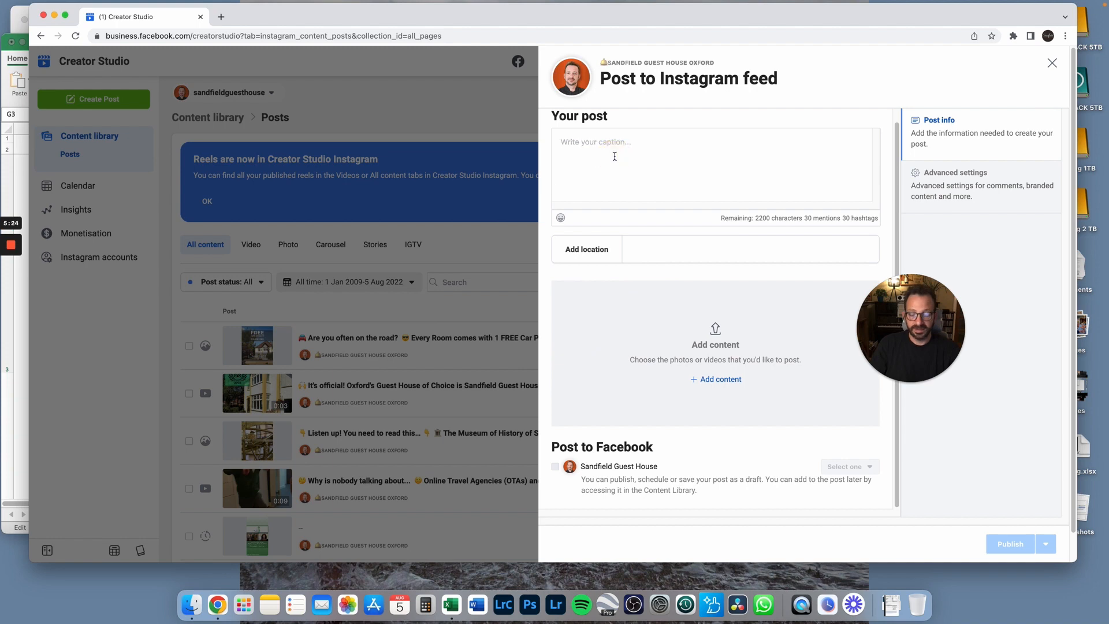
{"action": "key", "text": "super+v"}
{"action": "scroll", "coordinate": [614, 157], "scroll_direction": "up", "scroll_amount": 10}
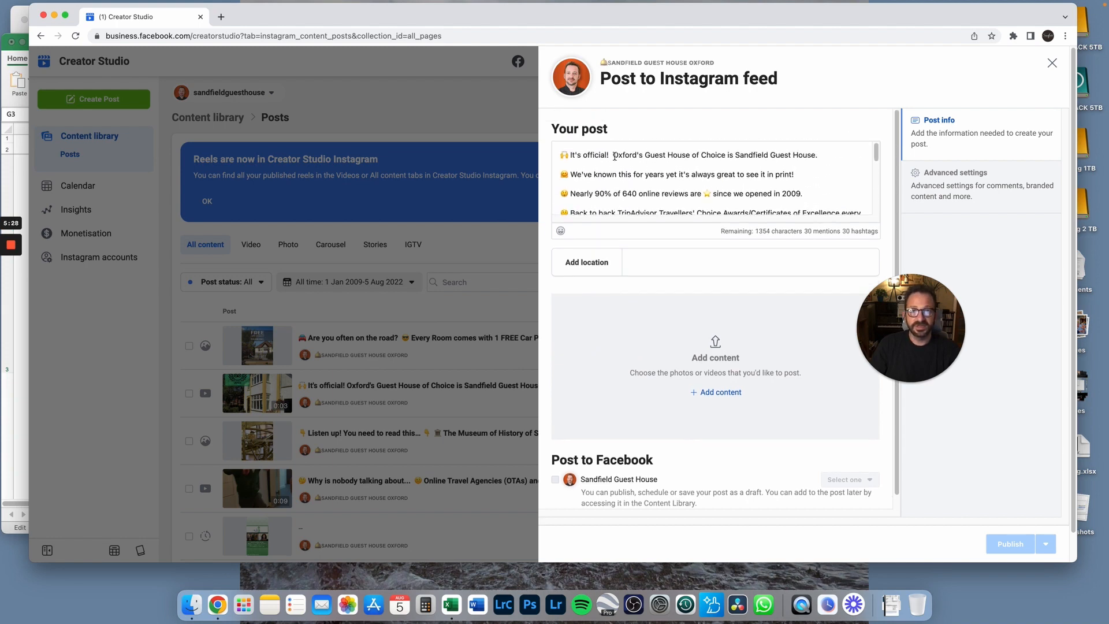
Insert a blank line before each of the "Very easy to stay there", "Thoughtful owner" and "Good connections" lines in the caption's guest quote
{"action": "scroll", "coordinate": [614, 156], "scroll_direction": "down", "scroll_amount": 10}
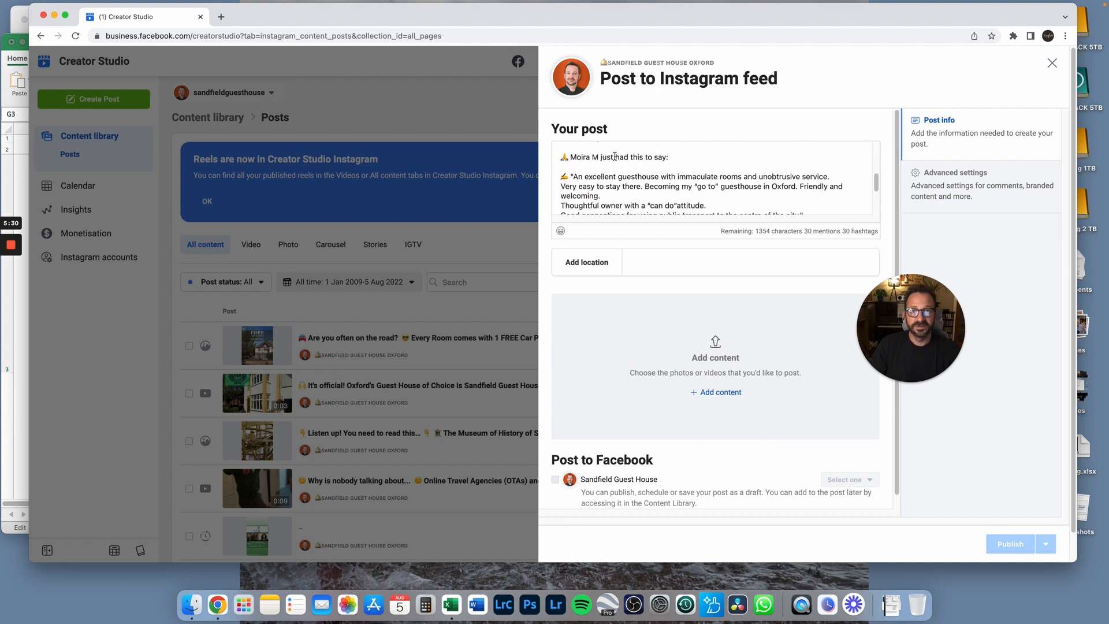
{"action": "scroll", "coordinate": [615, 157], "scroll_direction": "down", "scroll_amount": 4}
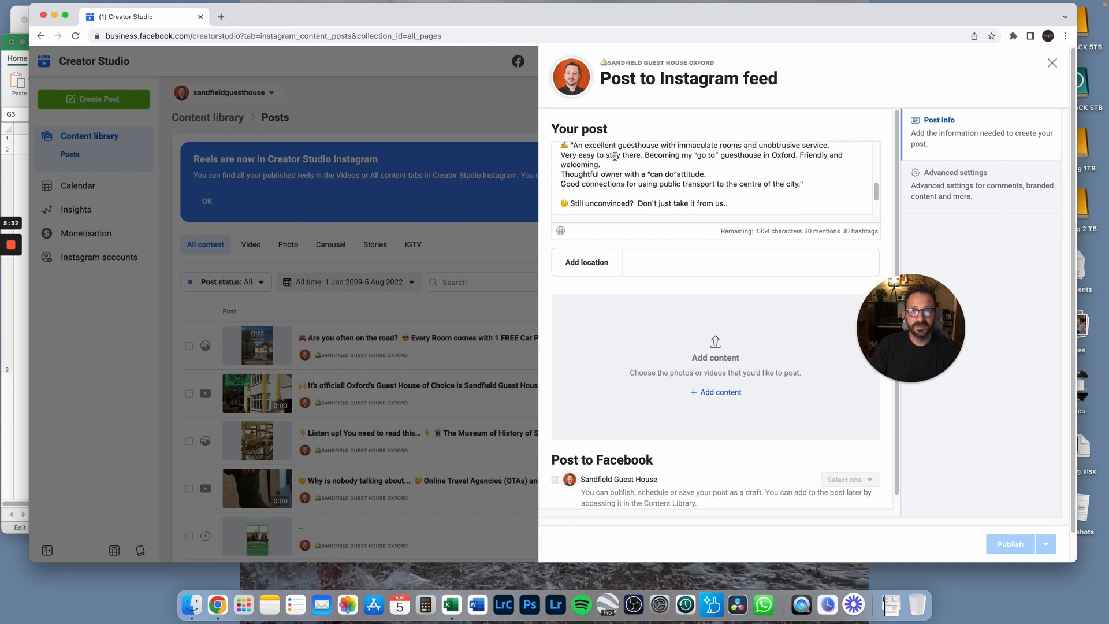
{"action": "scroll", "coordinate": [614, 157], "scroll_direction": "up", "scroll_amount": 1}
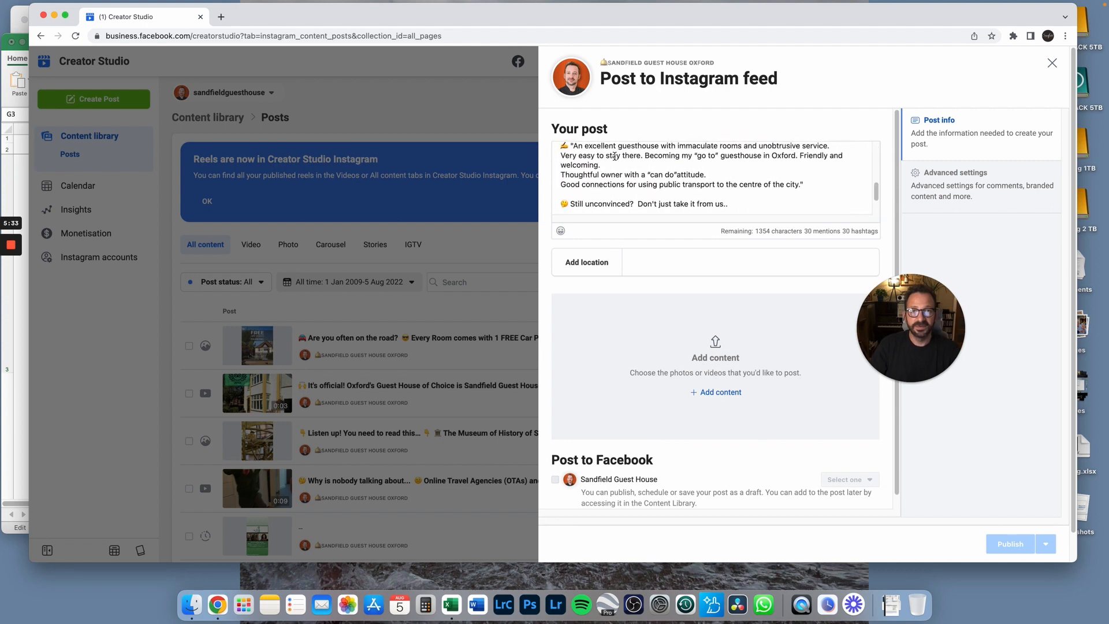
{"action": "left_click", "coordinate": [561, 155]}
{"action": "key", "text": "Return"}
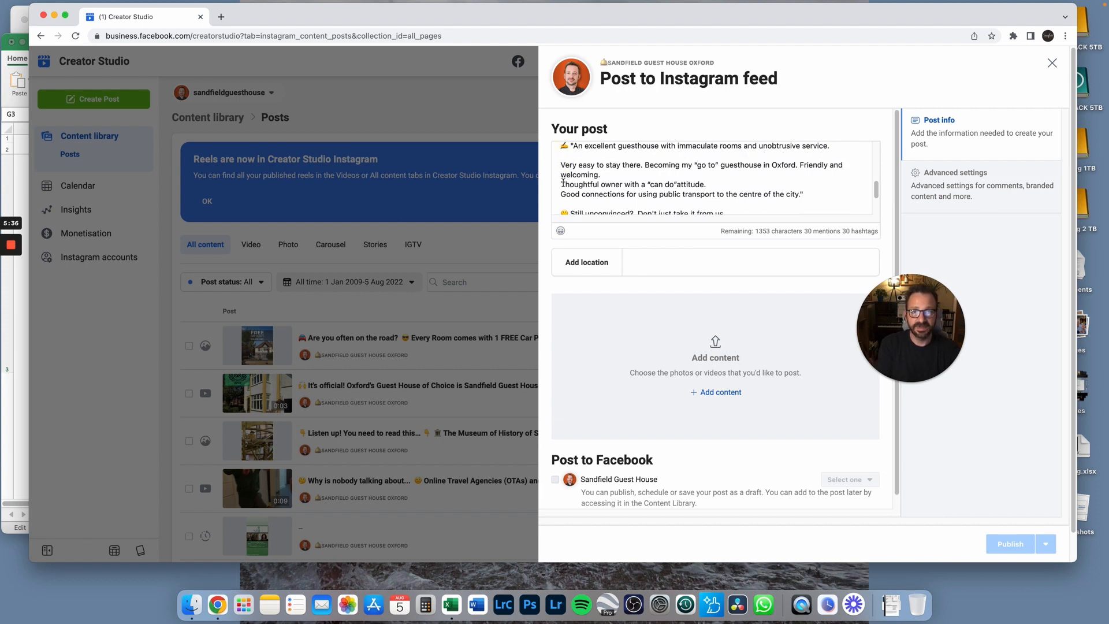
{"action": "left_click", "coordinate": [560, 184]}
{"action": "key", "text": "Return"}
{"action": "left_click", "coordinate": [559, 204]}
{"action": "key", "text": "Return"}
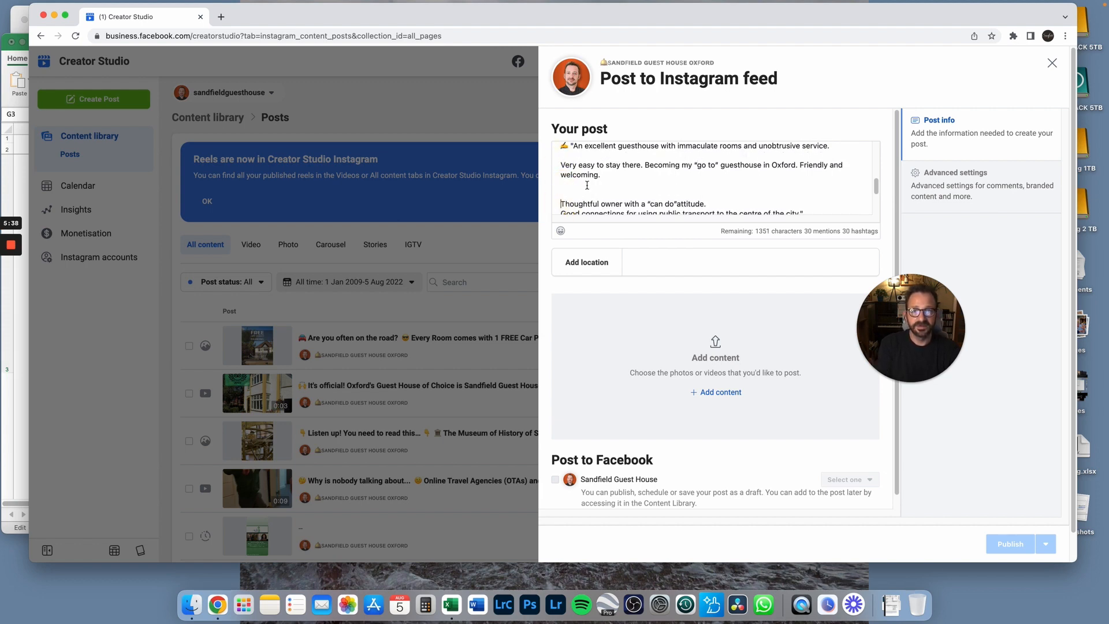
{"action": "scroll", "coordinate": [586, 186], "scroll_direction": "down", "scroll_amount": 1}
{"action": "key", "text": "BackSpace"}
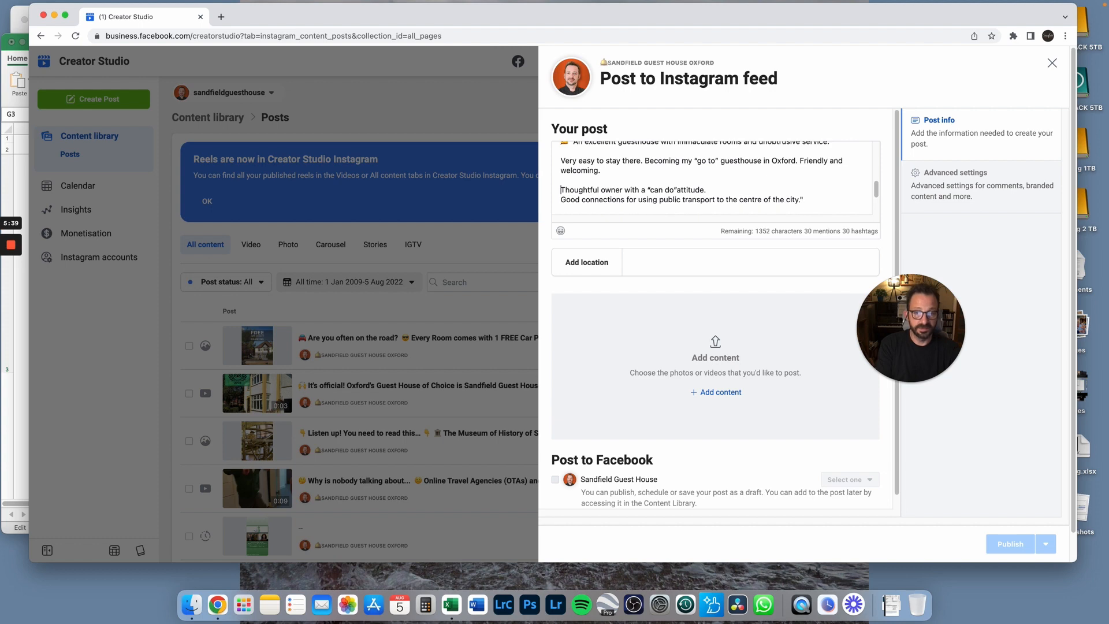
{"action": "left_click", "coordinate": [563, 200]}
{"action": "key", "text": "Return"}
Add five spacer lines containing a single full stop each below "Link in Bio" at the end of the caption
{"action": "scroll", "coordinate": [604, 181], "scroll_direction": "down", "scroll_amount": 4}
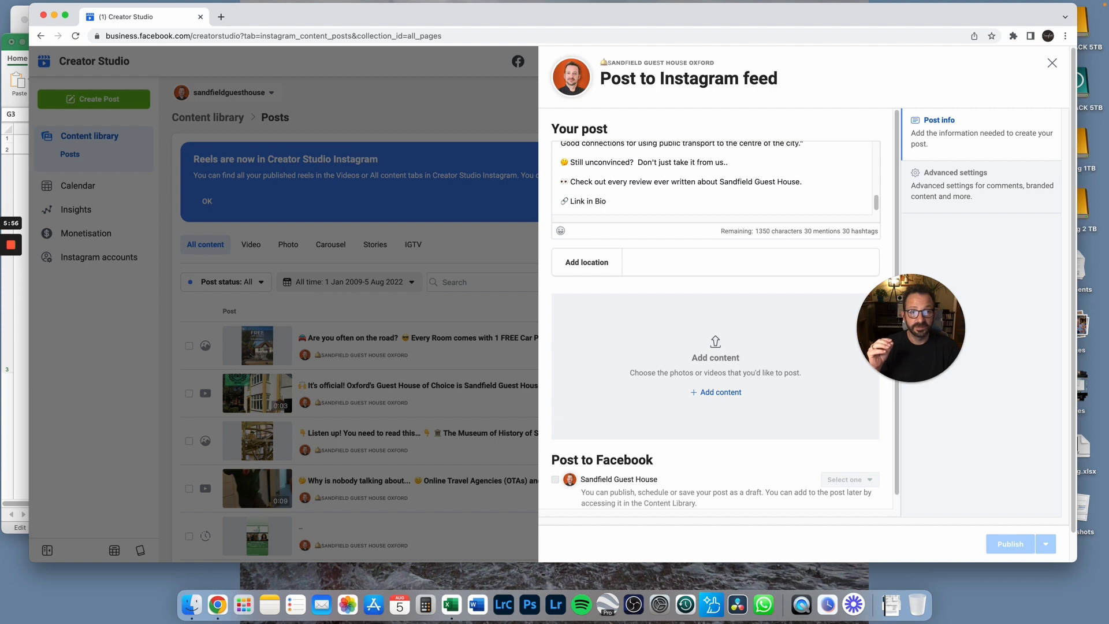
{"action": "key", "text": "Return"}
{"action": "type", "text": "."}
{"action": "key", "text": "Return"}
{"action": "type", "text": "."}
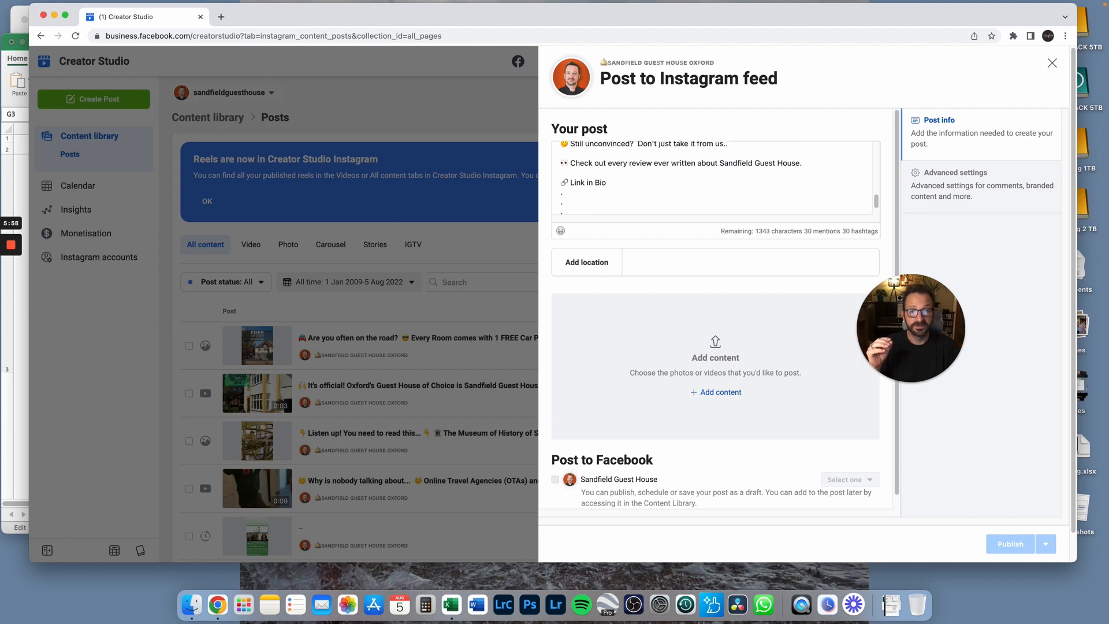
{"action": "key", "text": "Return"}
{"action": "type", "text": "."}
{"action": "scroll", "coordinate": [715, 179], "scroll_direction": "down", "scroll_amount": 1}
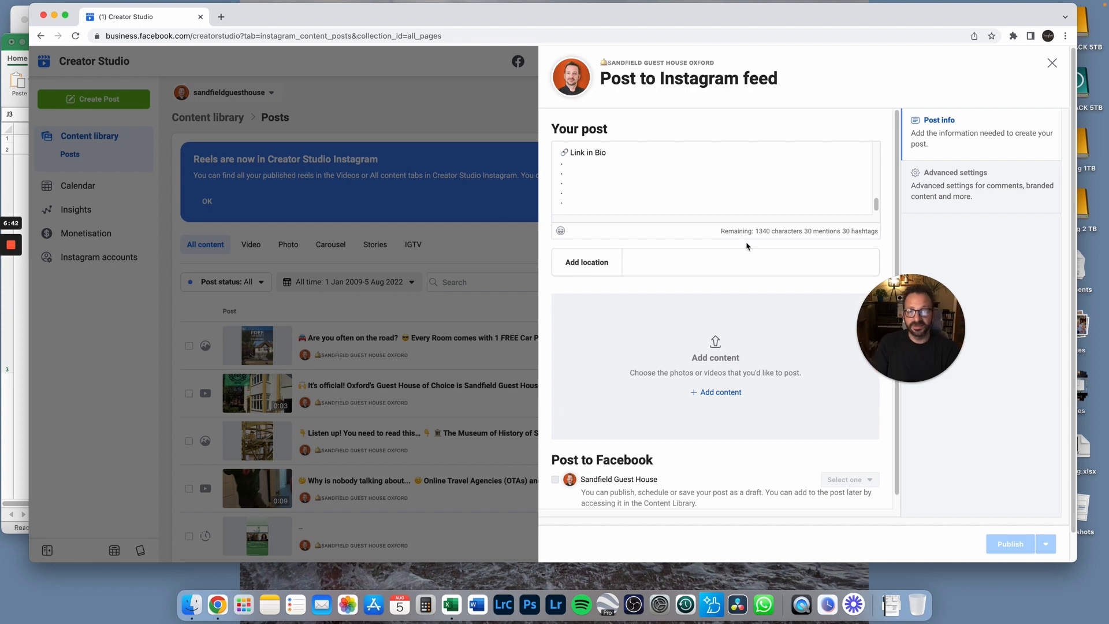
Switch to Excel and copy the full Reviews hashtag bank from the Data sheet
{"action": "key", "text": "super+Tab"}
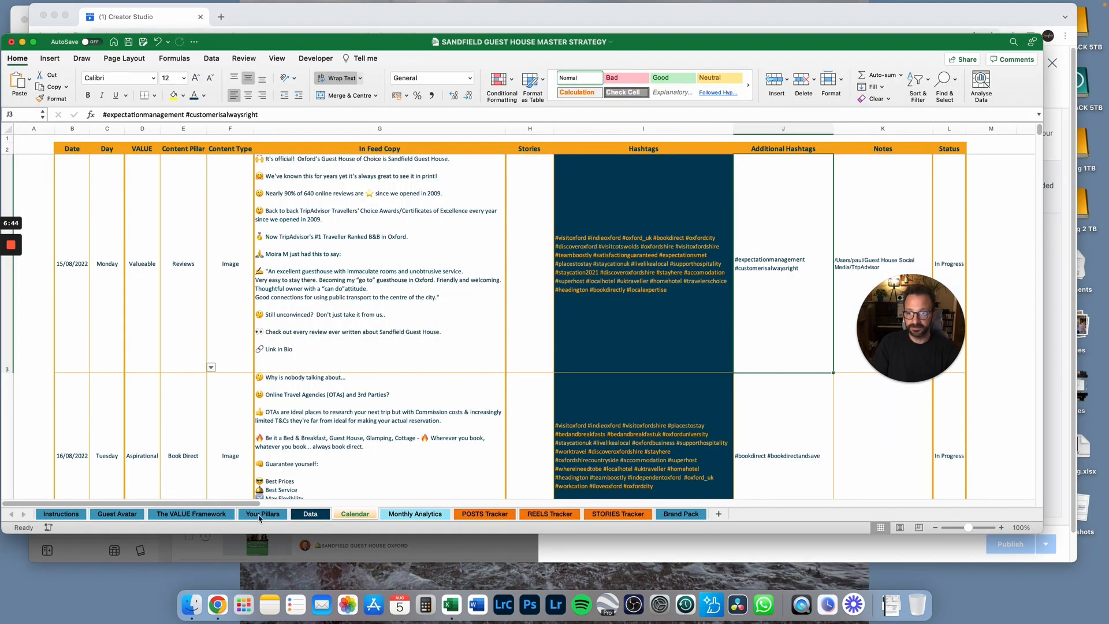
{"action": "left_click", "coordinate": [318, 517]}
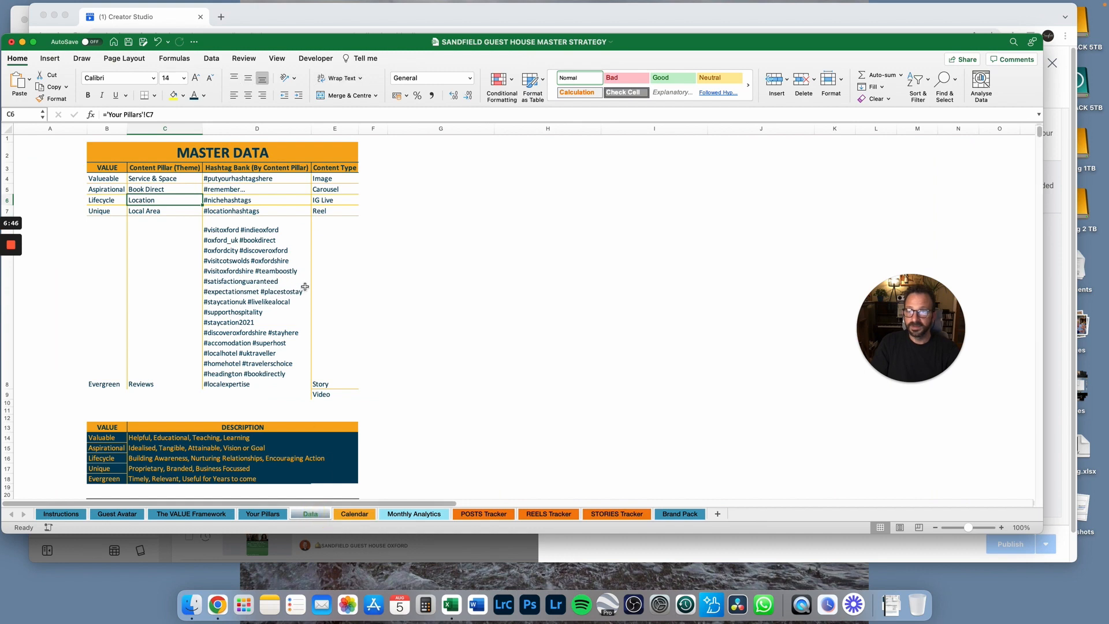
{"action": "left_click", "coordinate": [280, 300]}
{"action": "double_click", "coordinate": [281, 301]}
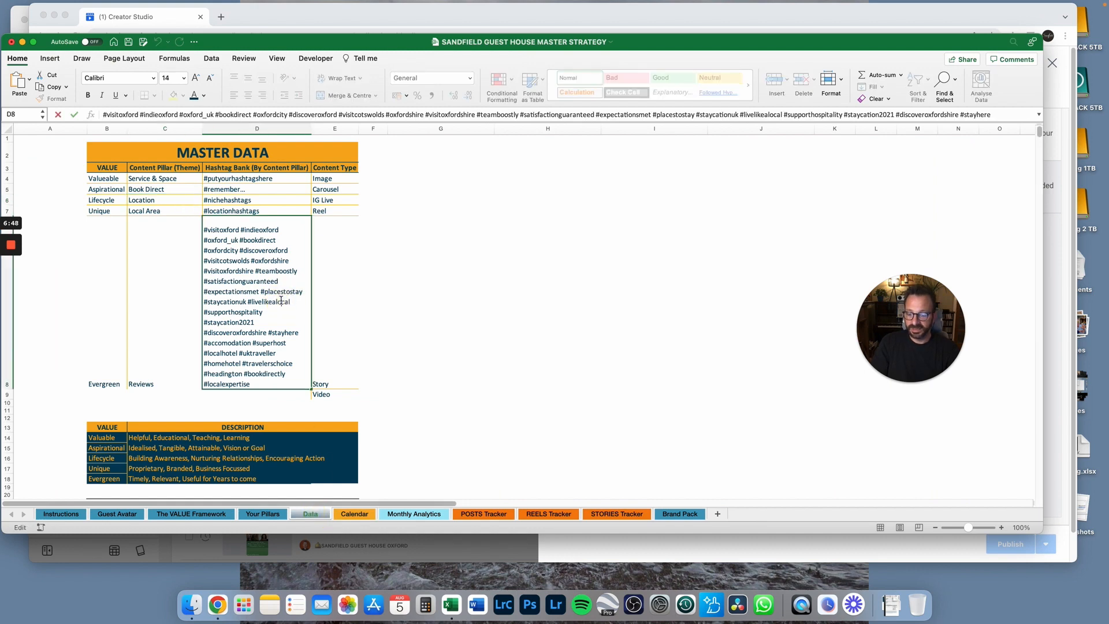
{"action": "key", "text": "super+a"}
{"action": "key", "text": "super+c"}
Return to Chrome and paste the copied Reviews hashtags below the full-stop lines in the caption
{"action": "key", "text": "super+Tab"}
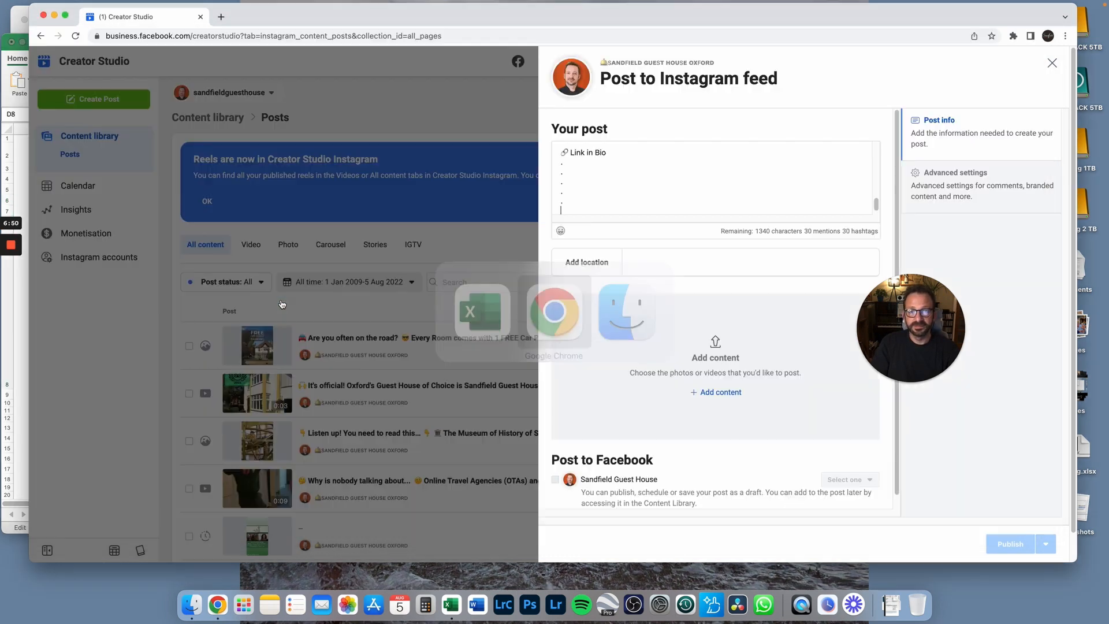
{"action": "key", "text": "super+v"}
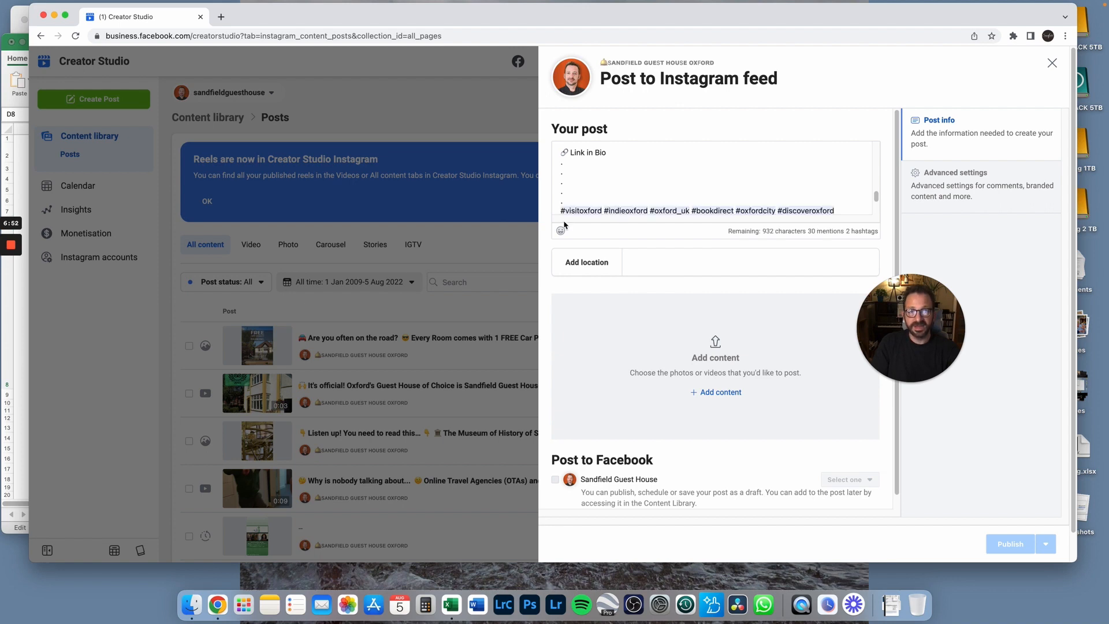
{"action": "scroll", "coordinate": [664, 171], "scroll_direction": "up", "scroll_amount": 2}
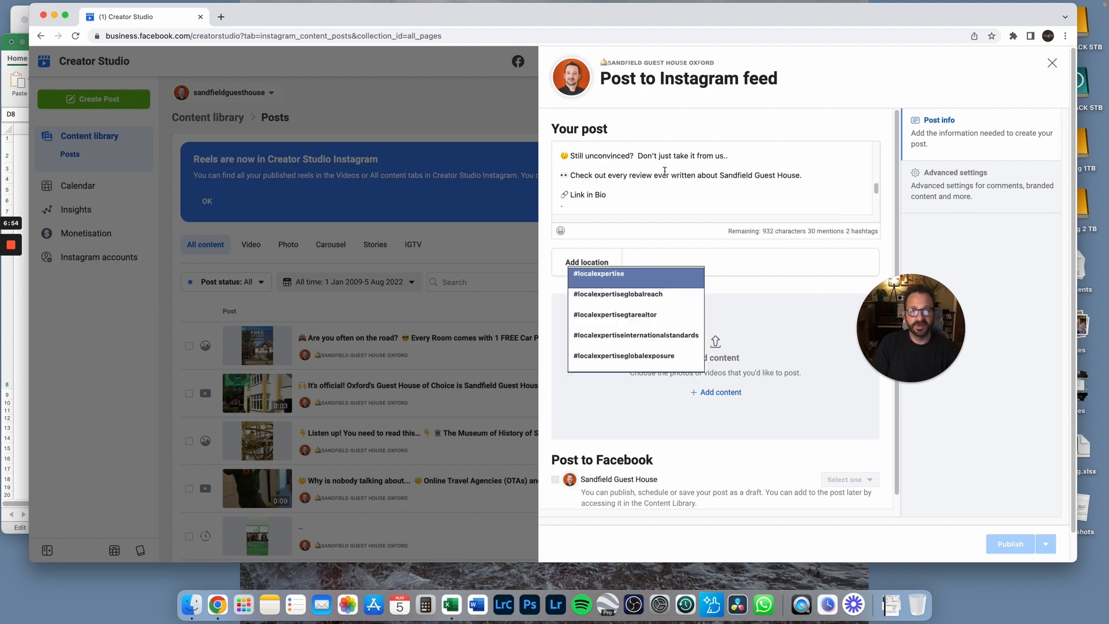
Switch to Excel and copy the additional hashtags #expectationmanagement #customerisalwaysright from the Calendar sheet's 15/08/2022 row
{"action": "key", "text": "super+Tab"}
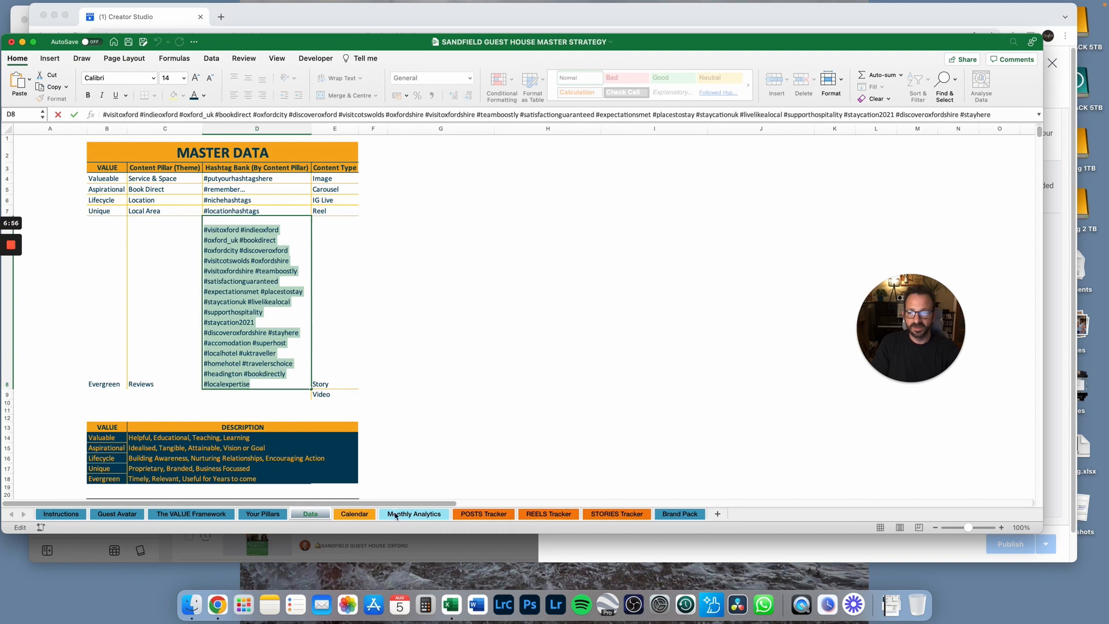
{"action": "left_click", "coordinate": [354, 514]}
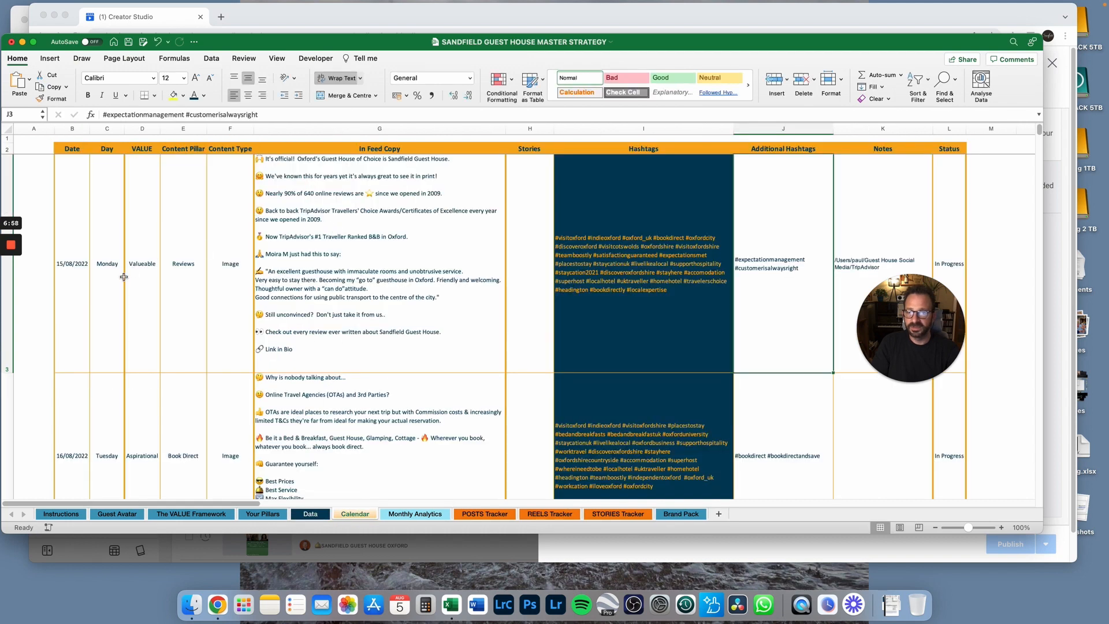
{"action": "left_click", "coordinate": [194, 256]}
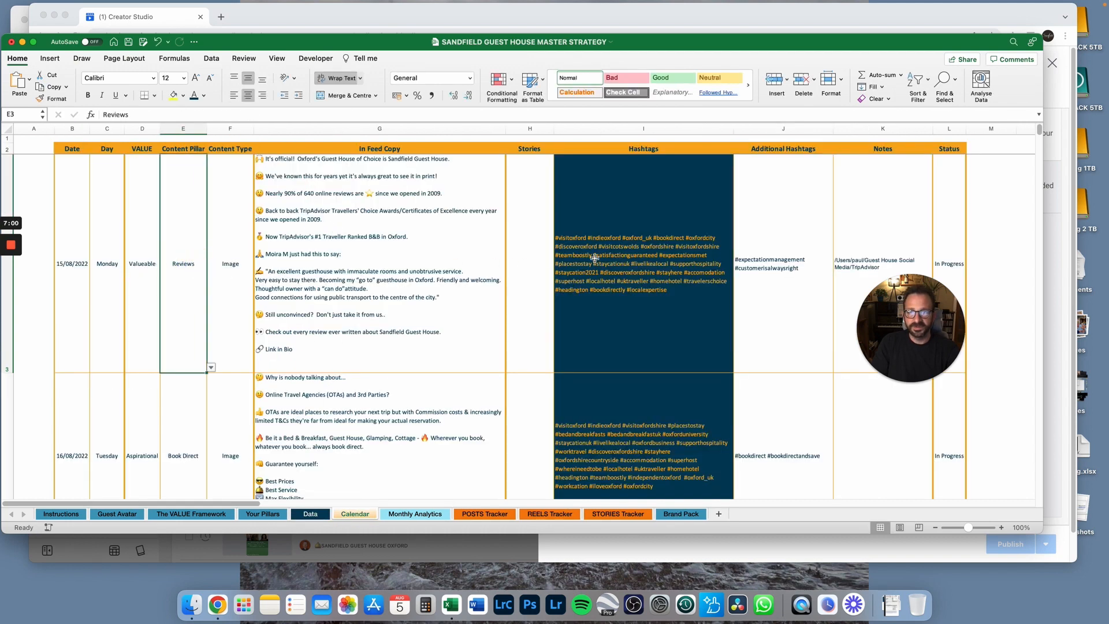
{"action": "left_click", "coordinate": [771, 270]}
{"action": "double_click", "coordinate": [772, 269]}
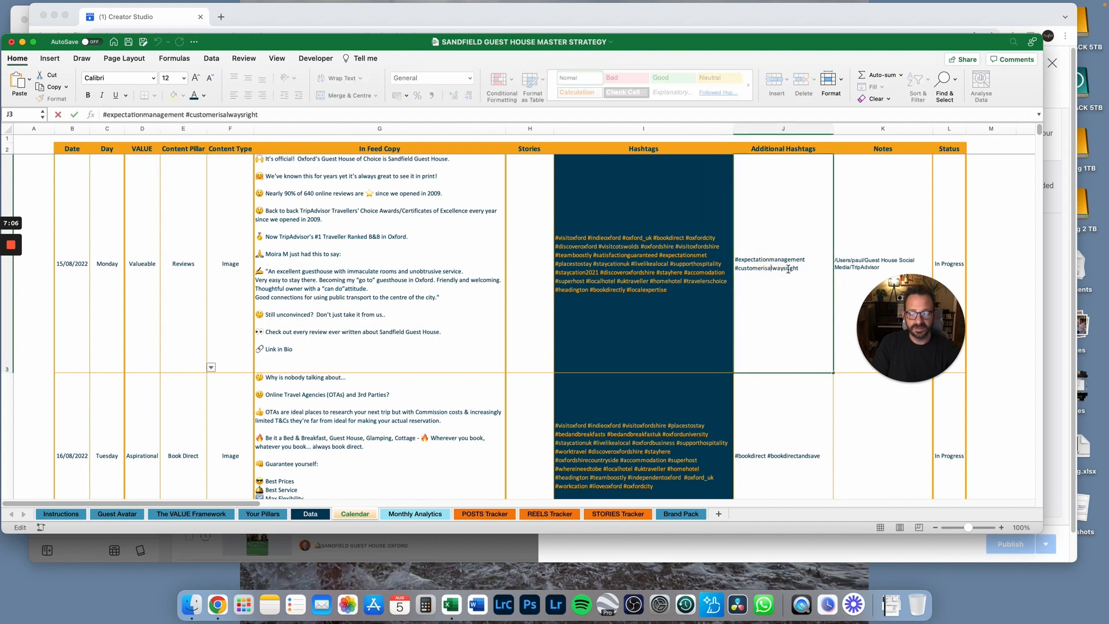
{"action": "key", "text": "super+a"}
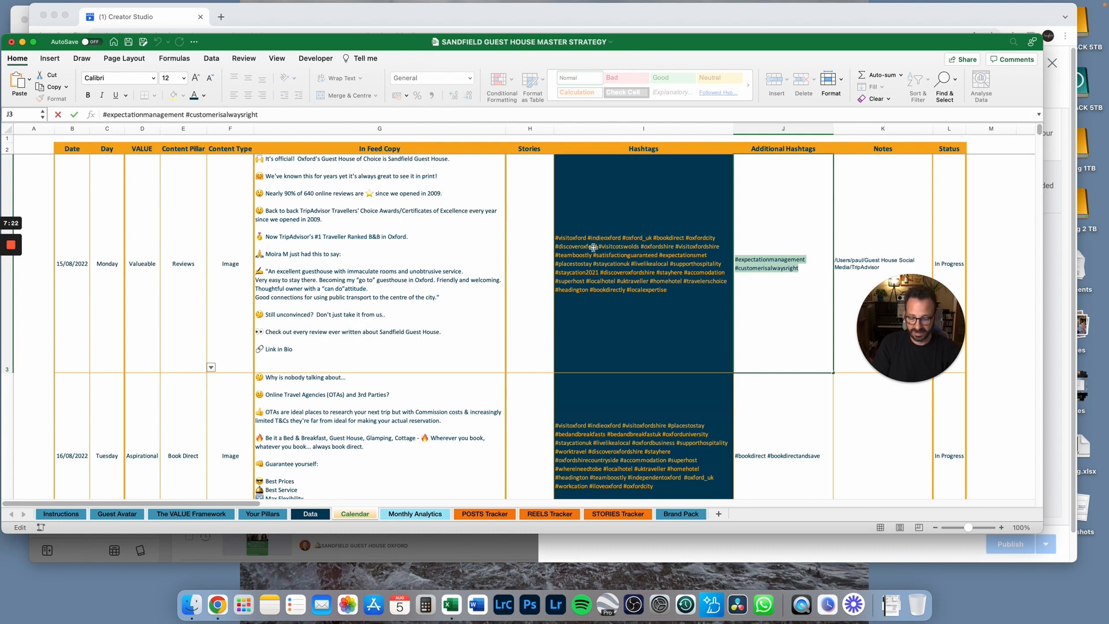
Return to Chrome, paste the two additional hashtags after #localexpertise at the end of the caption, and dismiss the hashtag suggestions
{"action": "key", "text": "super+Tab"}
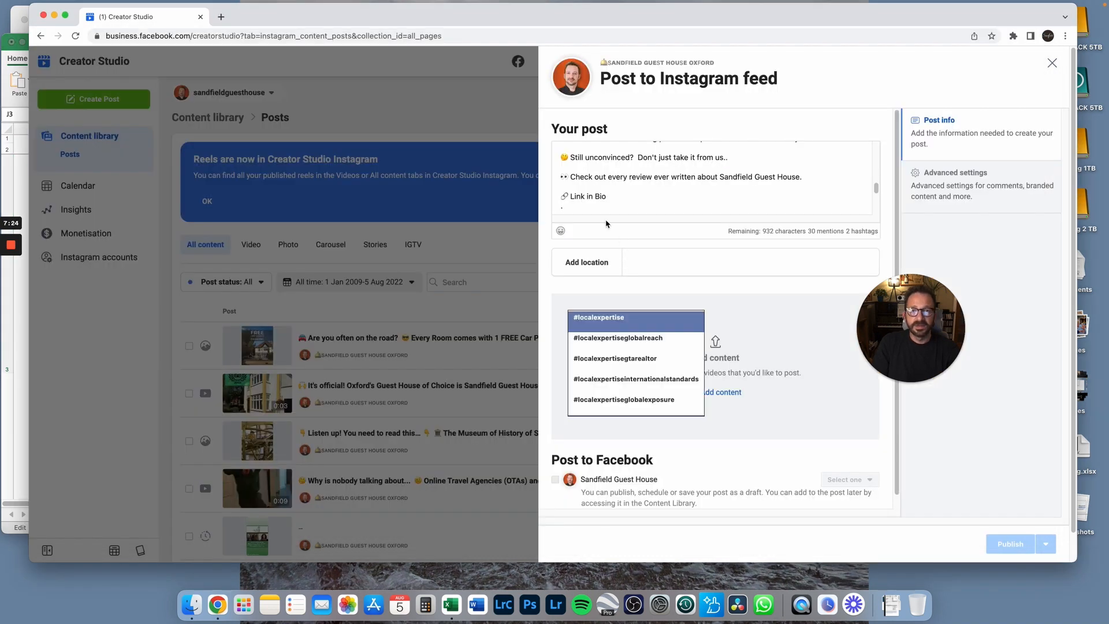
{"action": "left_click", "coordinate": [638, 203]}
{"action": "key", "text": "super+v"}
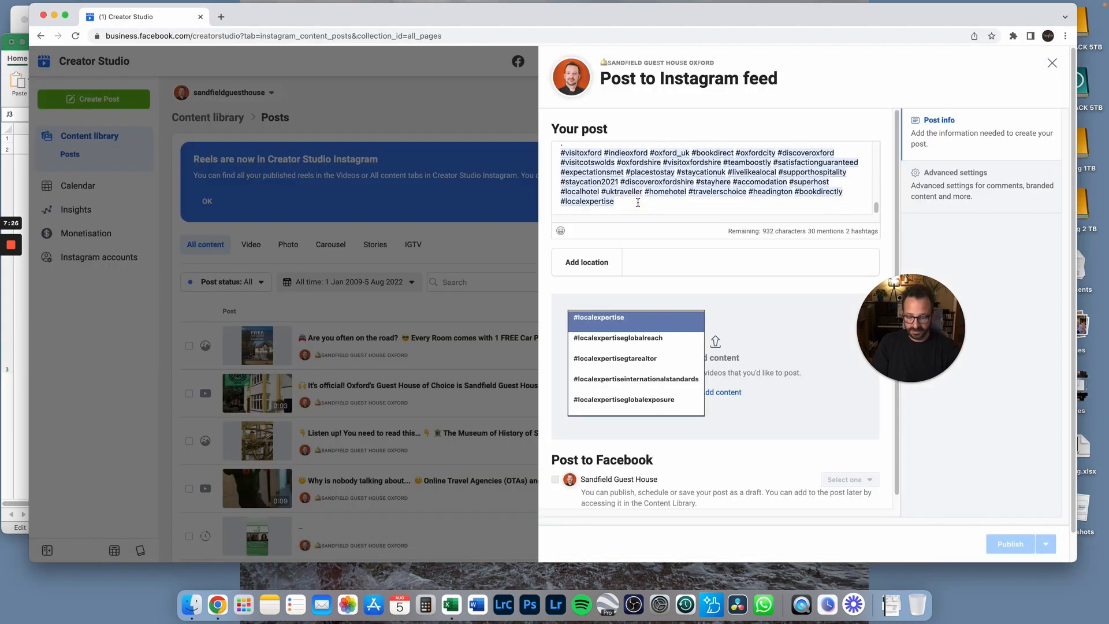
{"action": "key", "text": "super+v"}
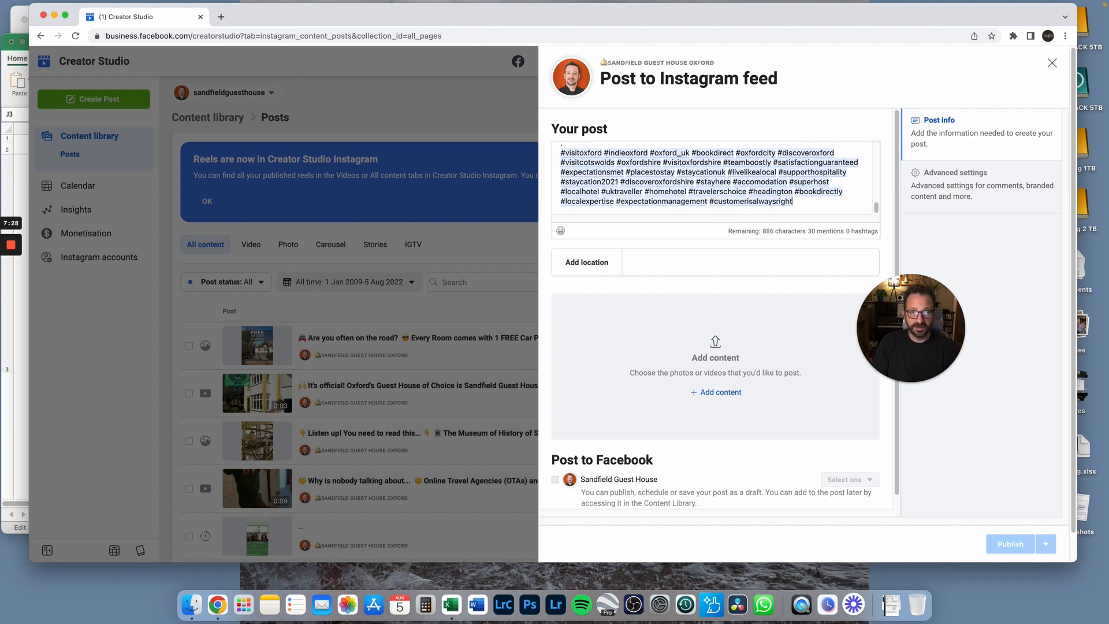
{"action": "left_click", "coordinate": [852, 121]}
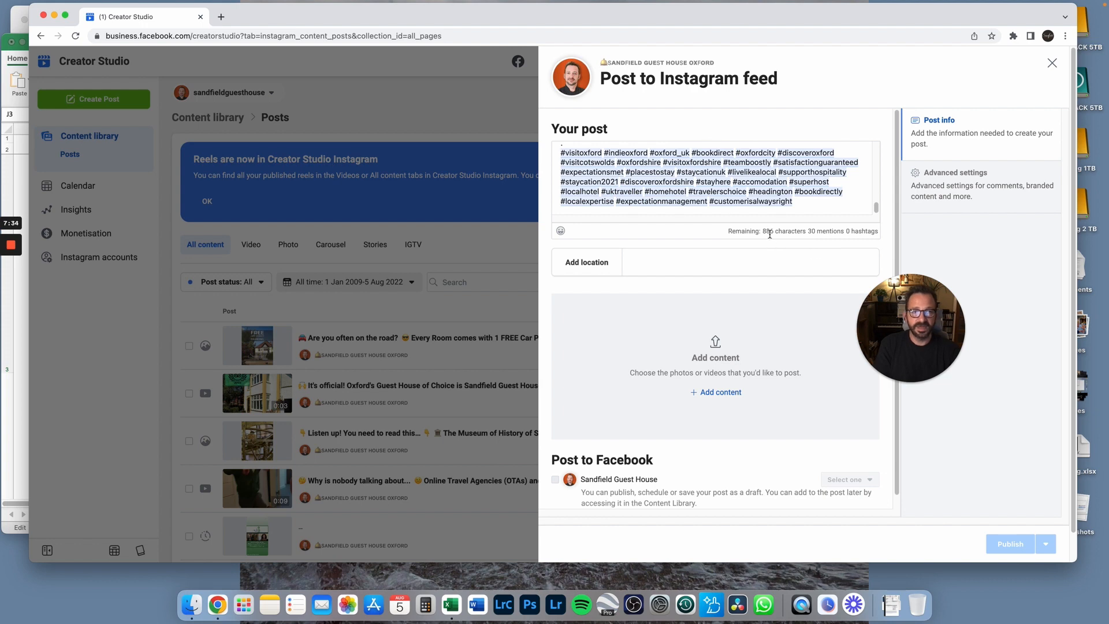
{"action": "left_click_drag", "start_coordinate": [766, 233], "coordinate": [864, 229]}
{"action": "left_click", "coordinate": [827, 210]}
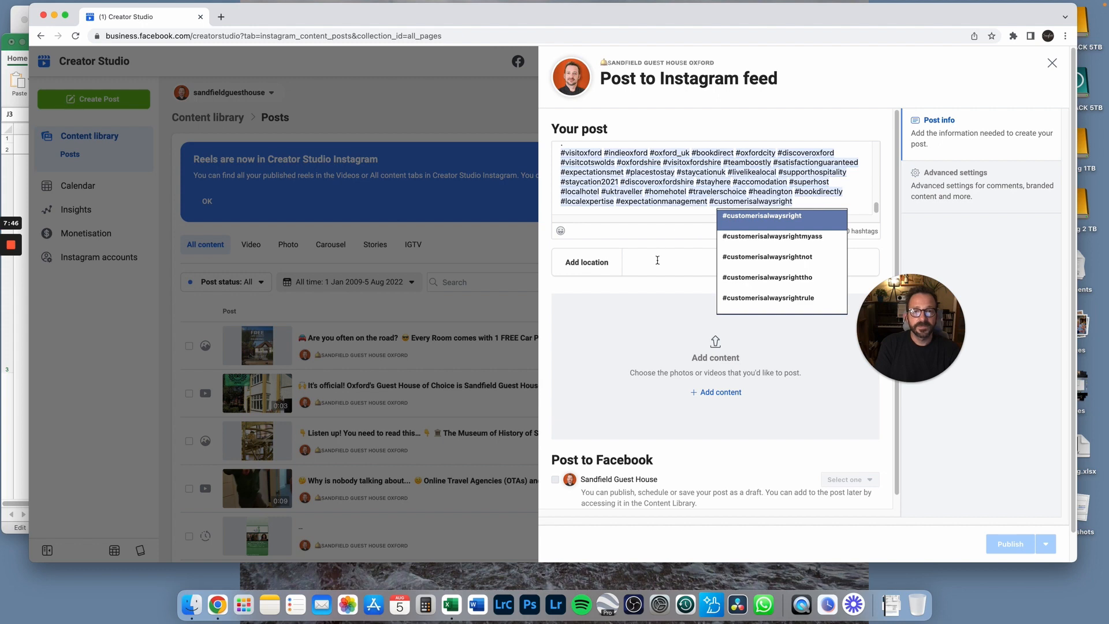
{"action": "left_click", "coordinate": [577, 290]}
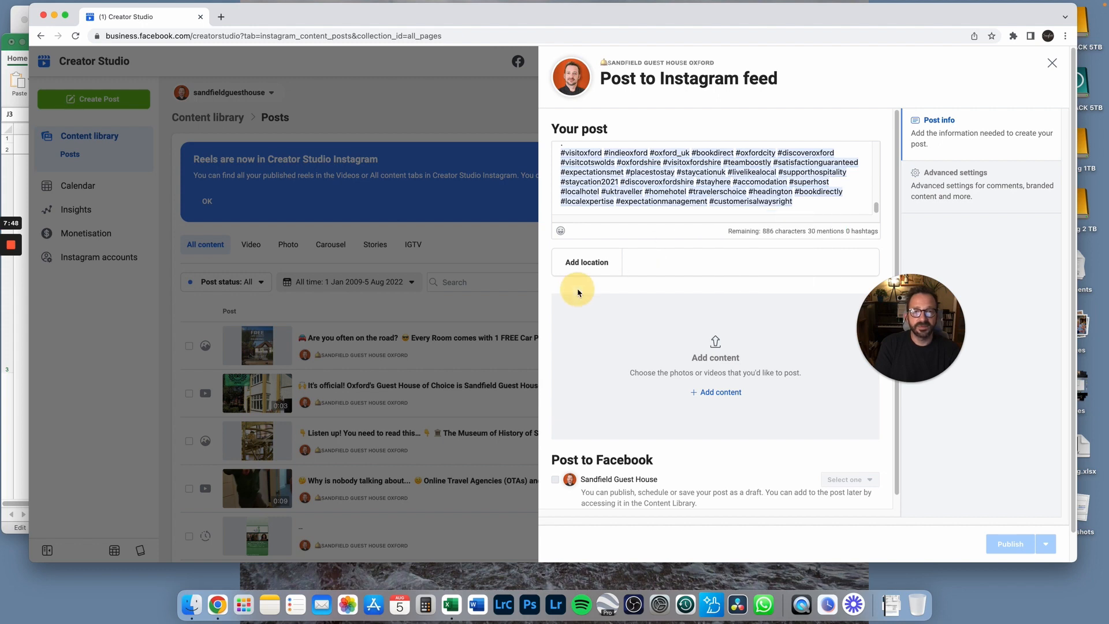
Set the post's location to Sandfield Guest House by searching for "sandfield"
{"action": "left_click", "coordinate": [634, 264]}
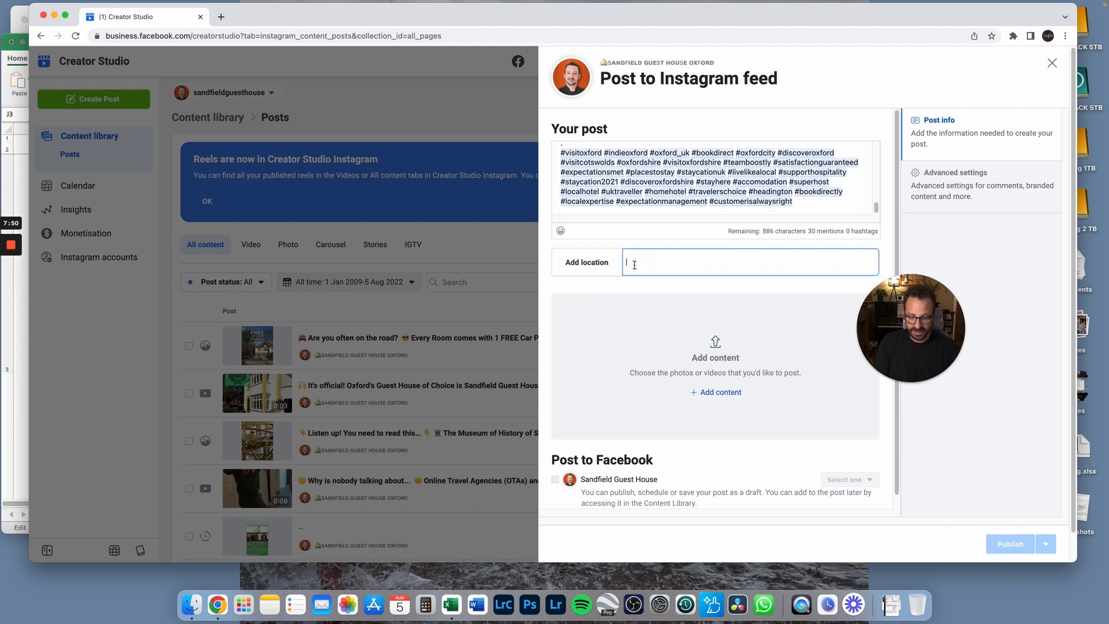
{"action": "type", "text": "sandfield"}
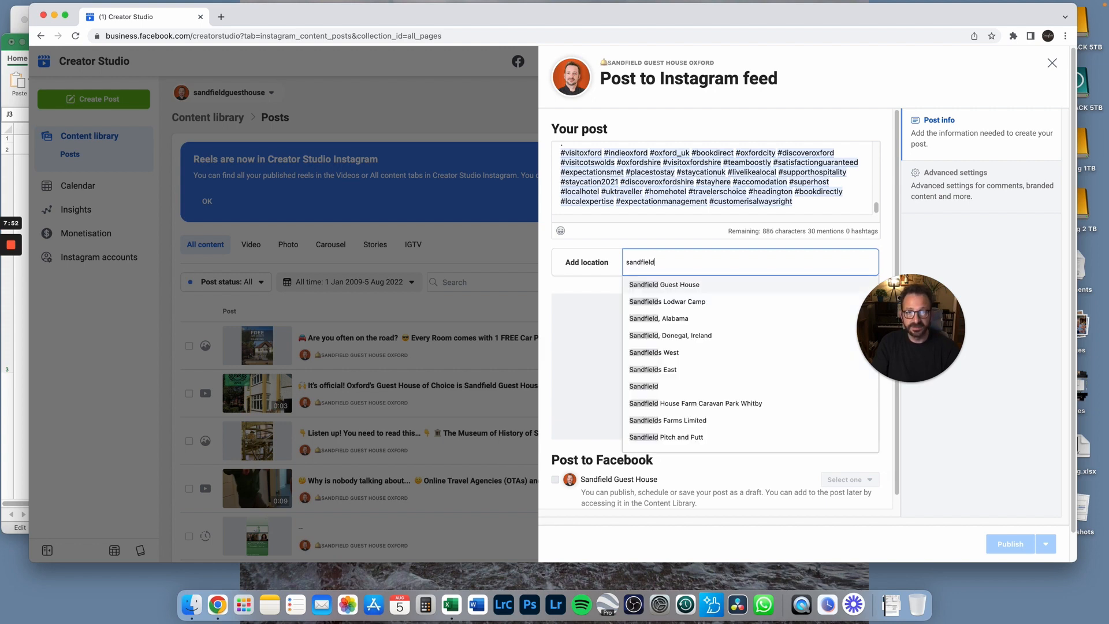
{"action": "left_click", "coordinate": [666, 285]}
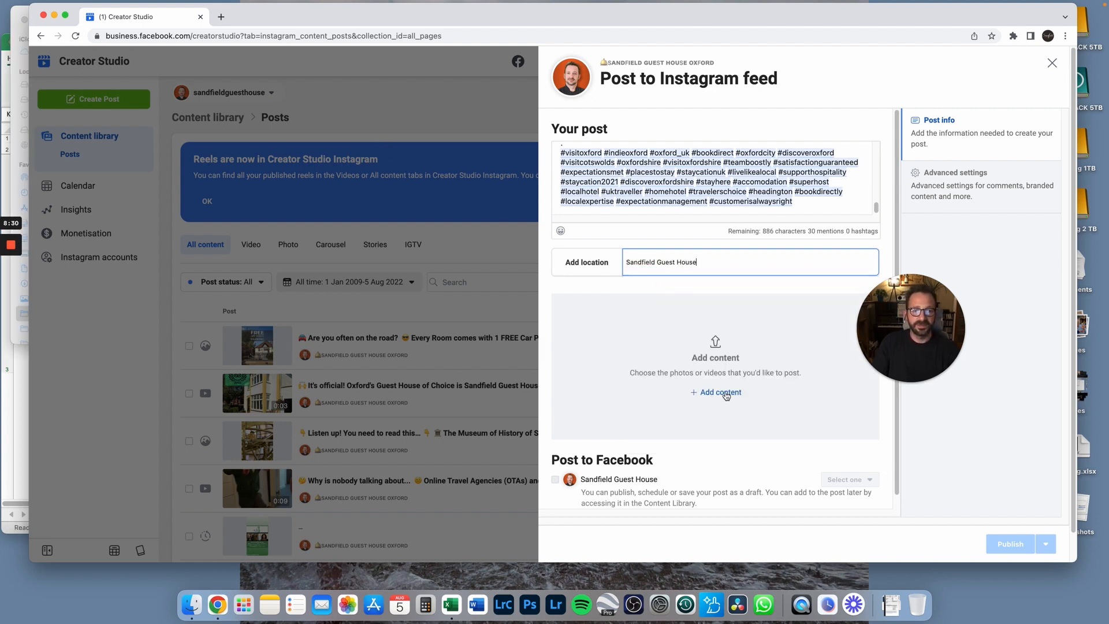
Check the media folder in Excel's Notes column, then return to Chrome and open the TripAdvisor folder in Guest House Social Media for upload
{"action": "key", "text": "super+Tab"}
{"action": "key", "text": "super+Tab"}
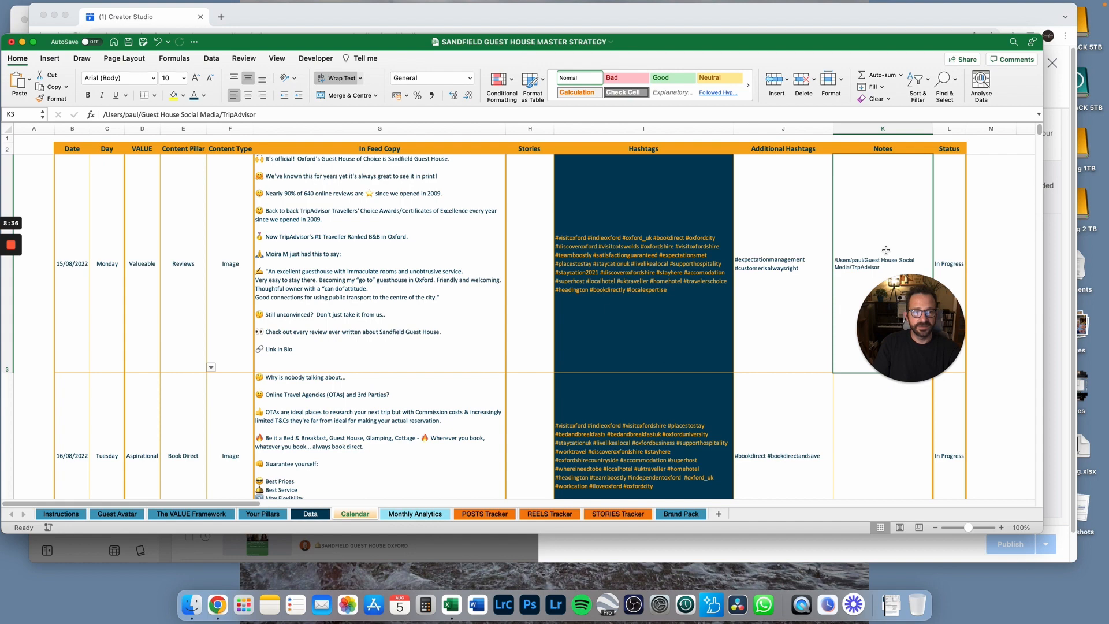
{"action": "key", "text": "super+Tab"}
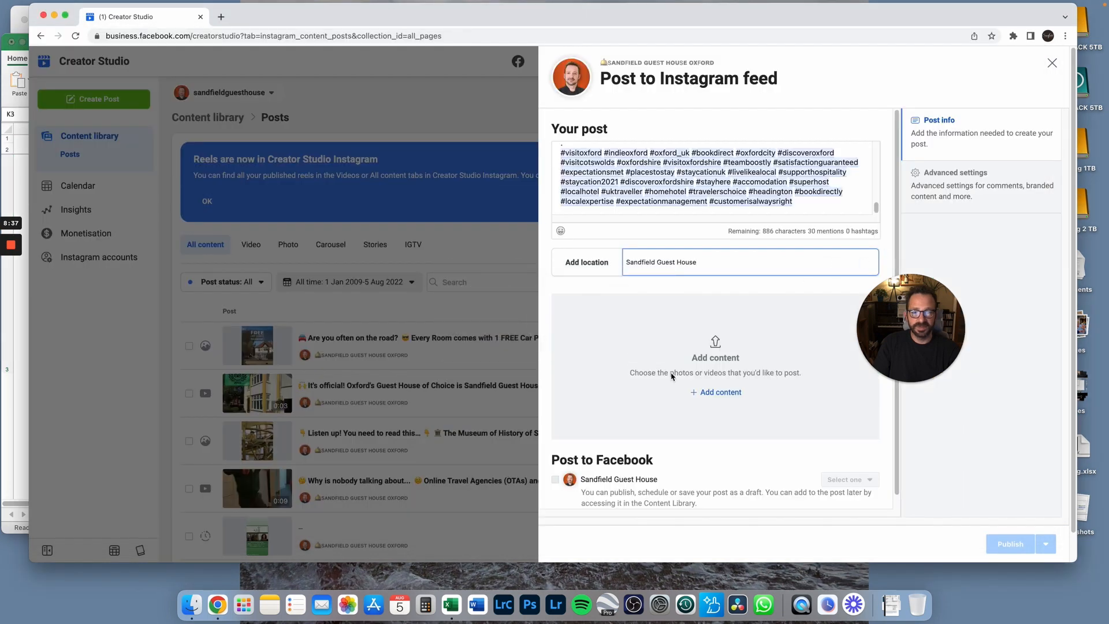
{"action": "left_click", "coordinate": [707, 394]}
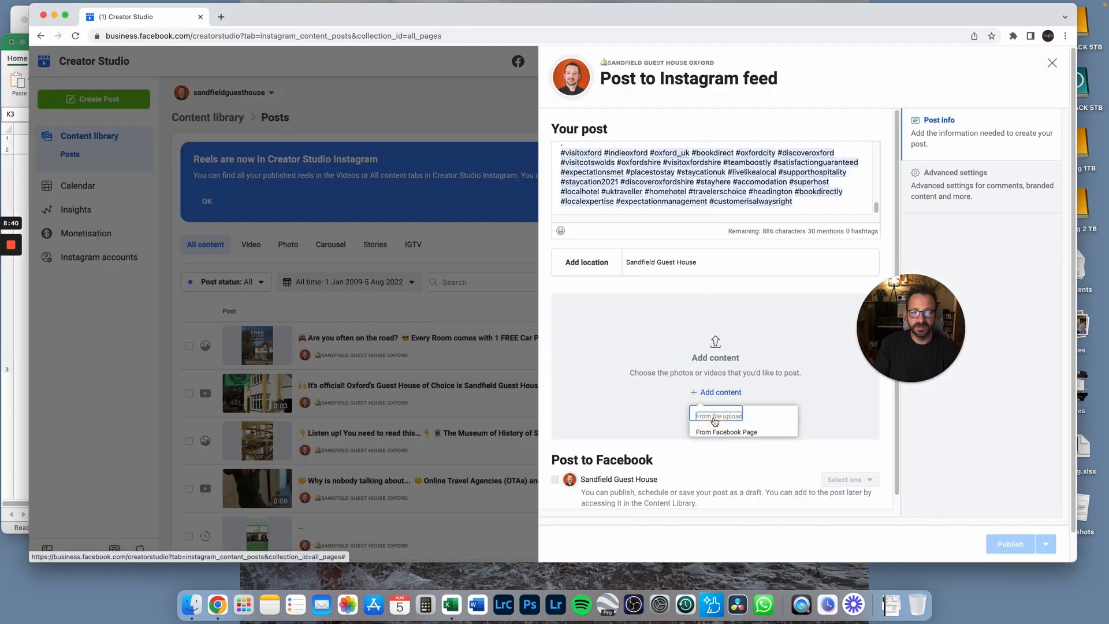
{"action": "left_click", "coordinate": [715, 417]}
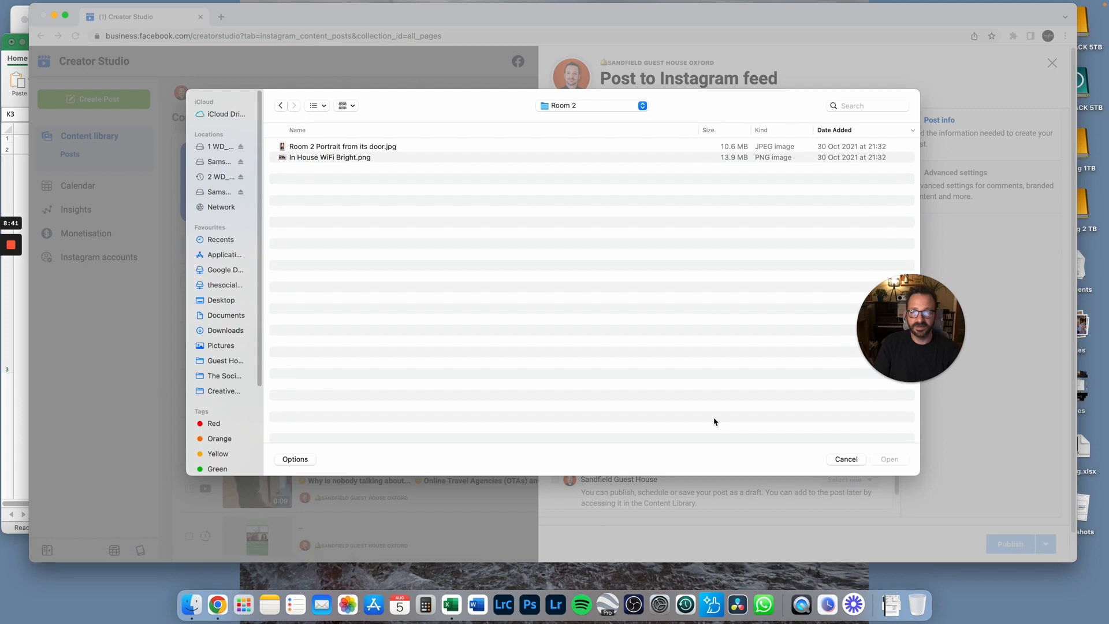
{"action": "left_click", "coordinate": [233, 362]}
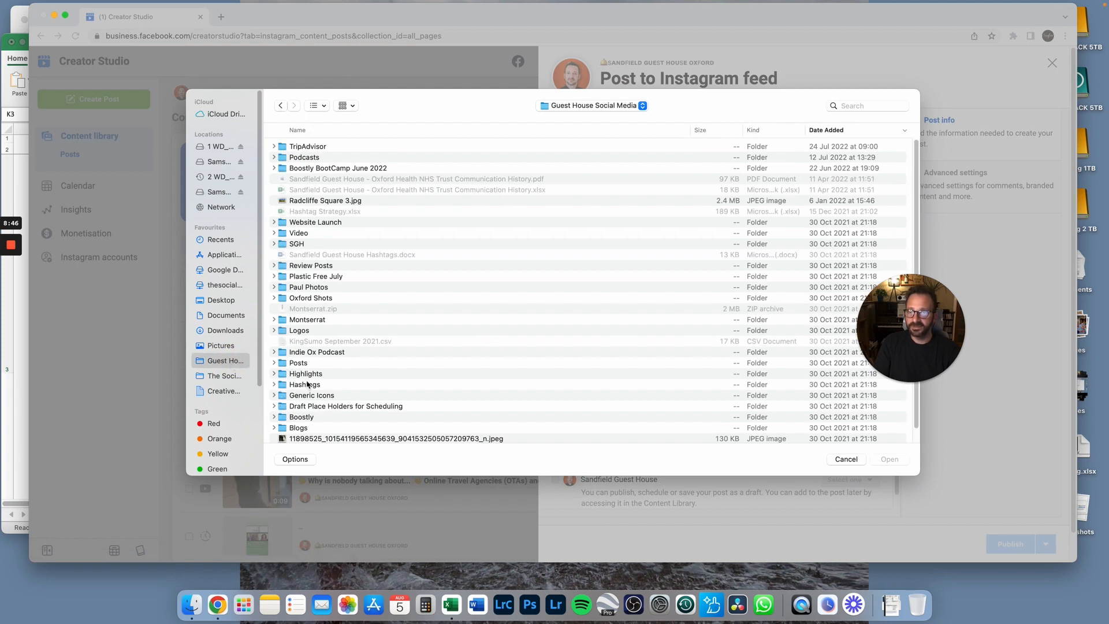
{"action": "double_click", "coordinate": [287, 149]}
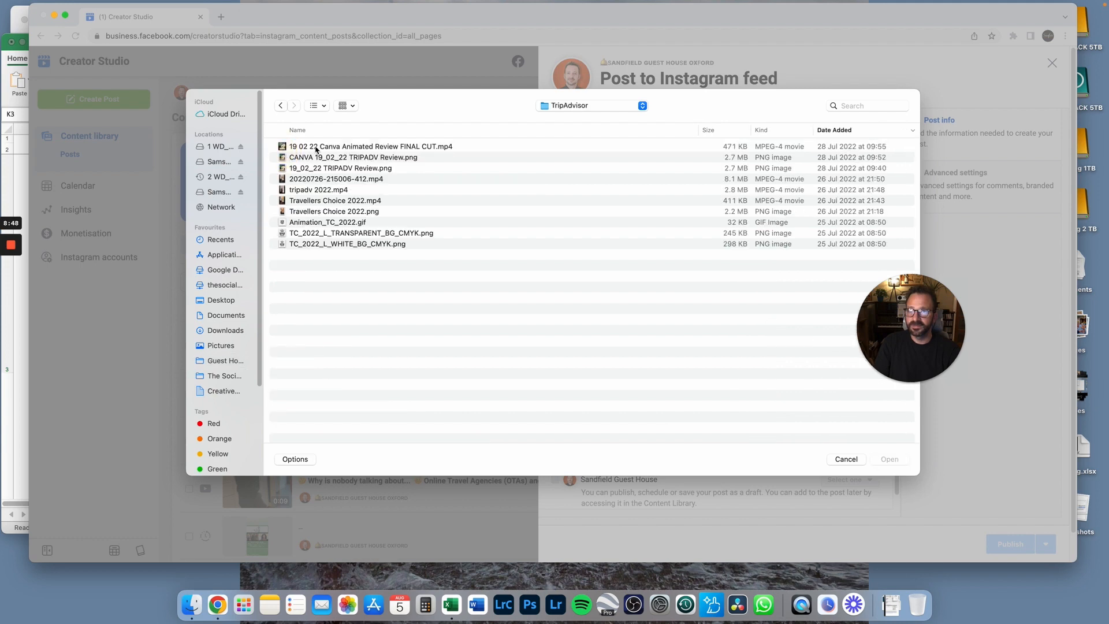
Preview the video "19 02 22 Canva Animated Review FINAL CUT.mp4" and upload it to the post
{"action": "left_click", "coordinate": [315, 148]}
{"action": "key", "text": "space"}
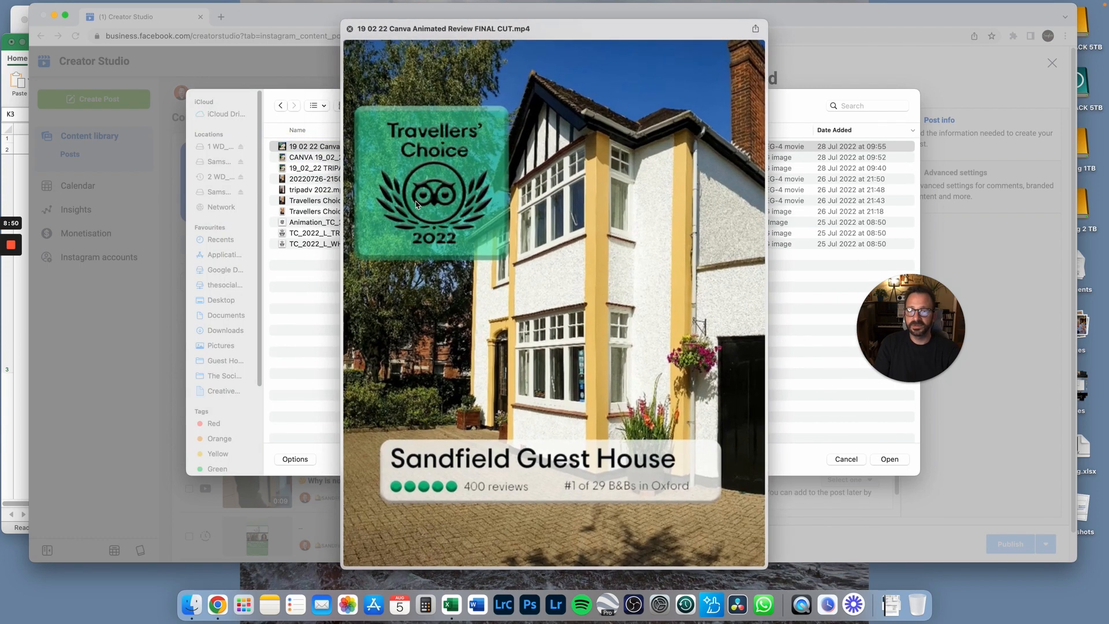
{"action": "key", "text": "space"}
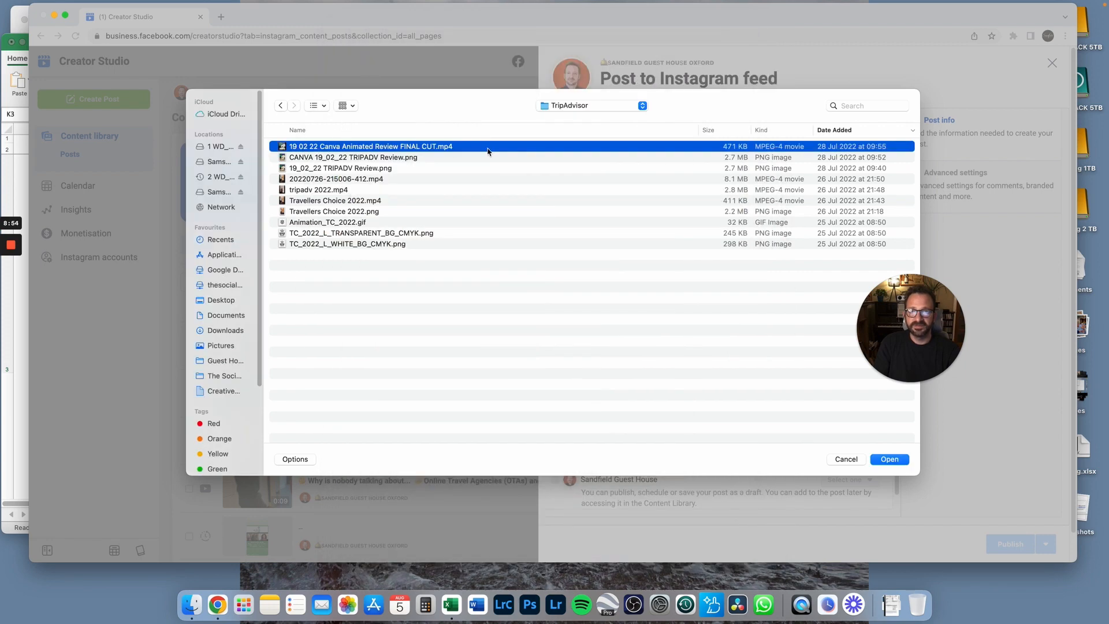
{"action": "key", "text": "Return"}
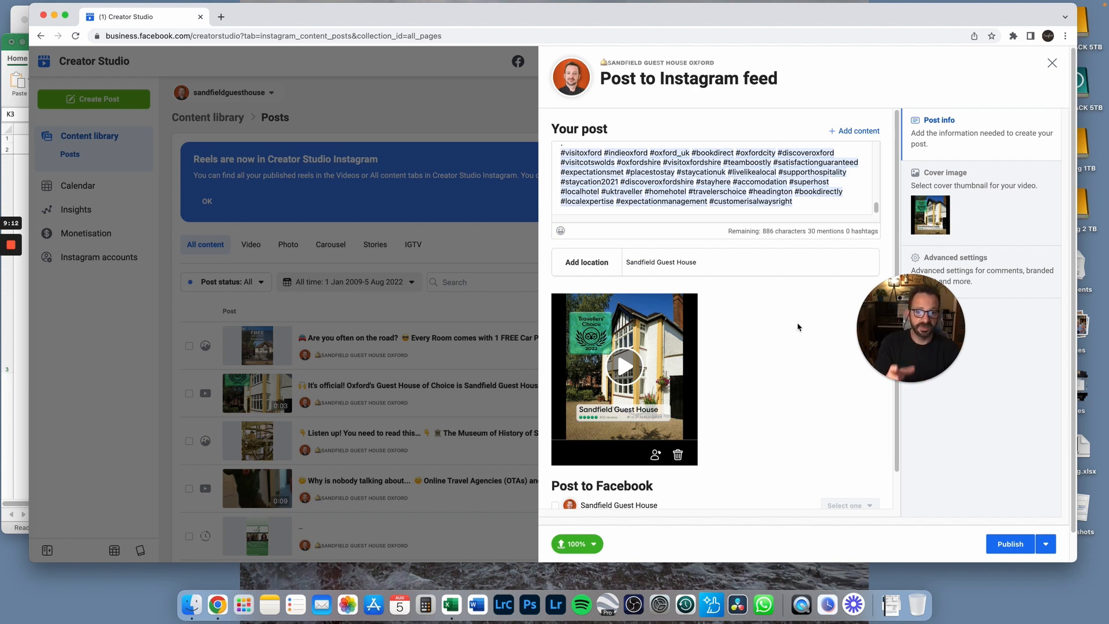
Enable posting to the Sandfield Guest House Facebook page and set that Facebook post to Save as draft
{"action": "scroll", "coordinate": [801, 342], "scroll_direction": "down", "scroll_amount": 2}
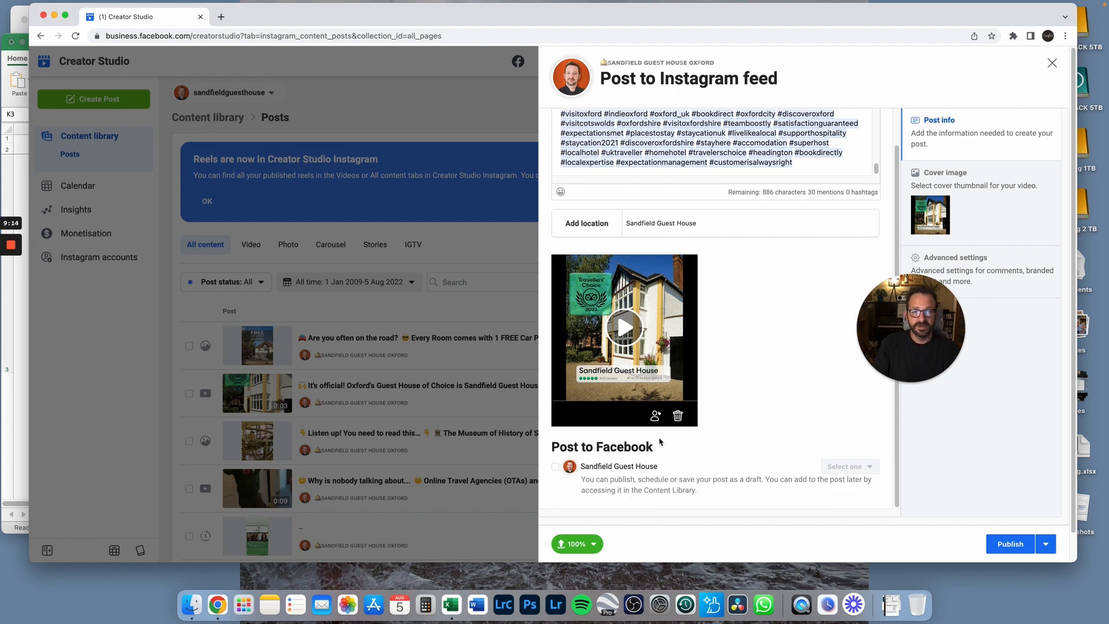
{"action": "left_click", "coordinate": [555, 466]}
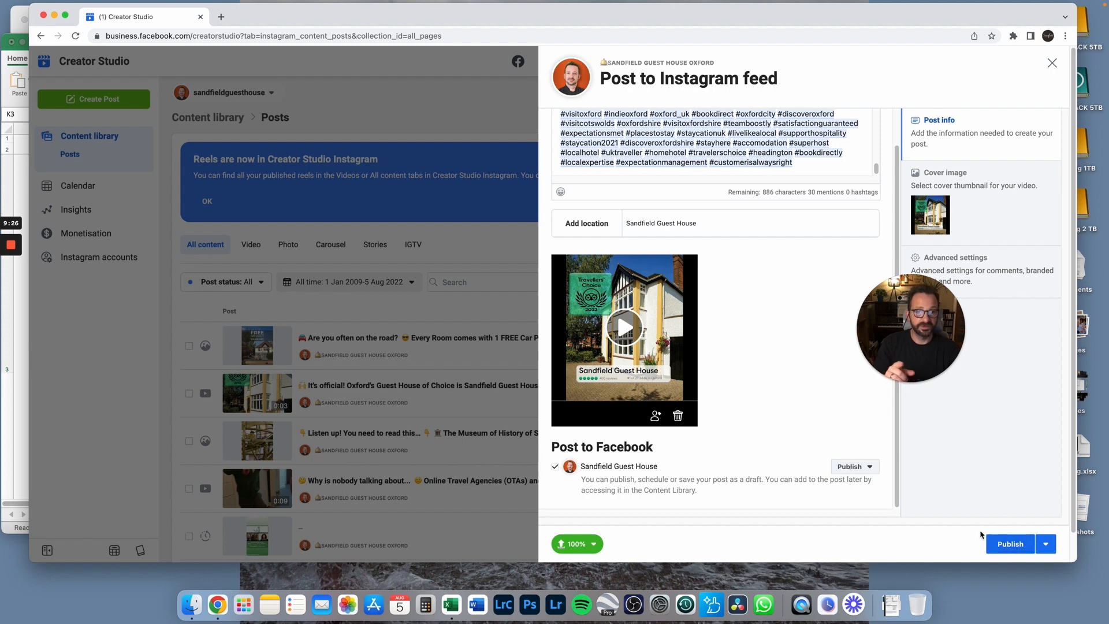
{"action": "left_click", "coordinate": [869, 467]}
{"action": "left_click", "coordinate": [744, 416]}
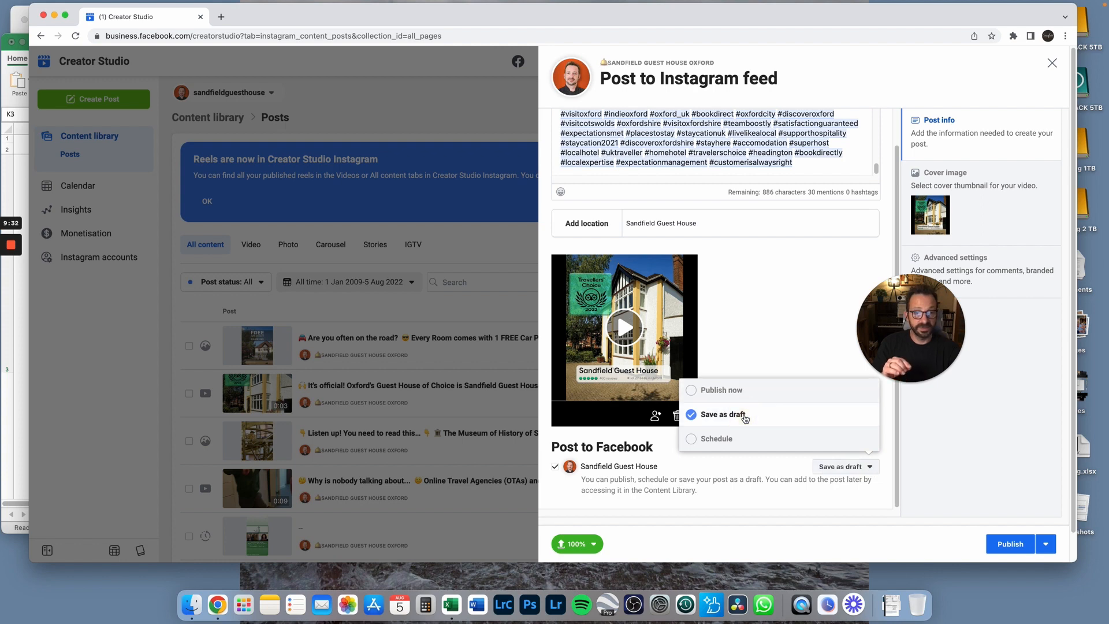
{"action": "left_click", "coordinate": [1001, 470]}
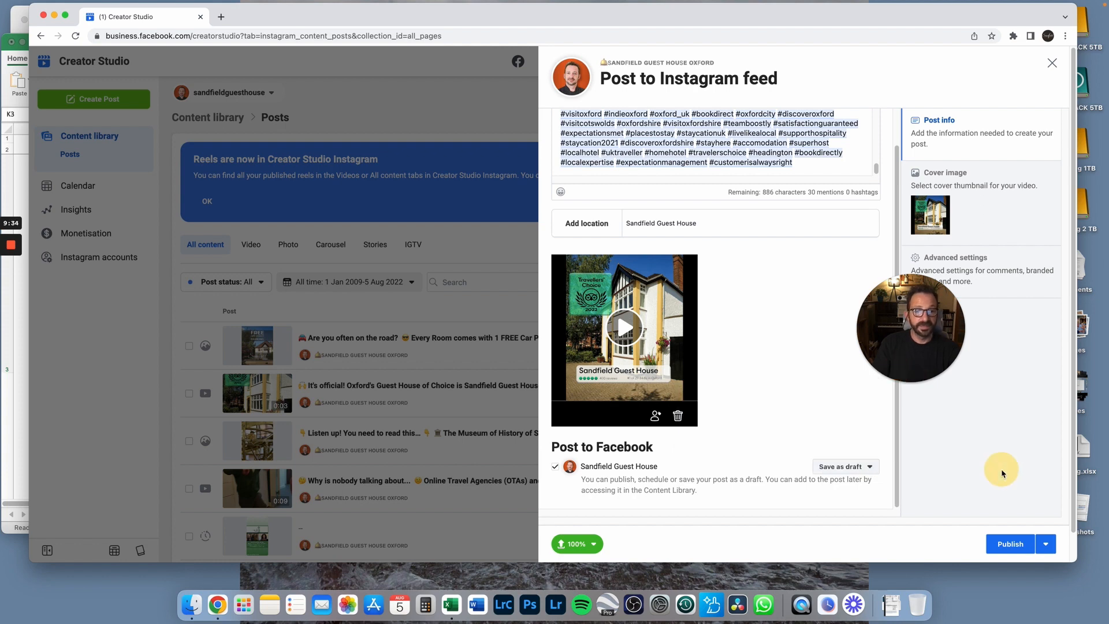
Review the post's caption, location and Facebook setting, and choose Schedule as the Instagram publishing option
{"action": "scroll", "coordinate": [837, 286], "scroll_direction": "up", "scroll_amount": 2}
{"action": "scroll", "coordinate": [780, 175], "scroll_direction": "up", "scroll_amount": 6}
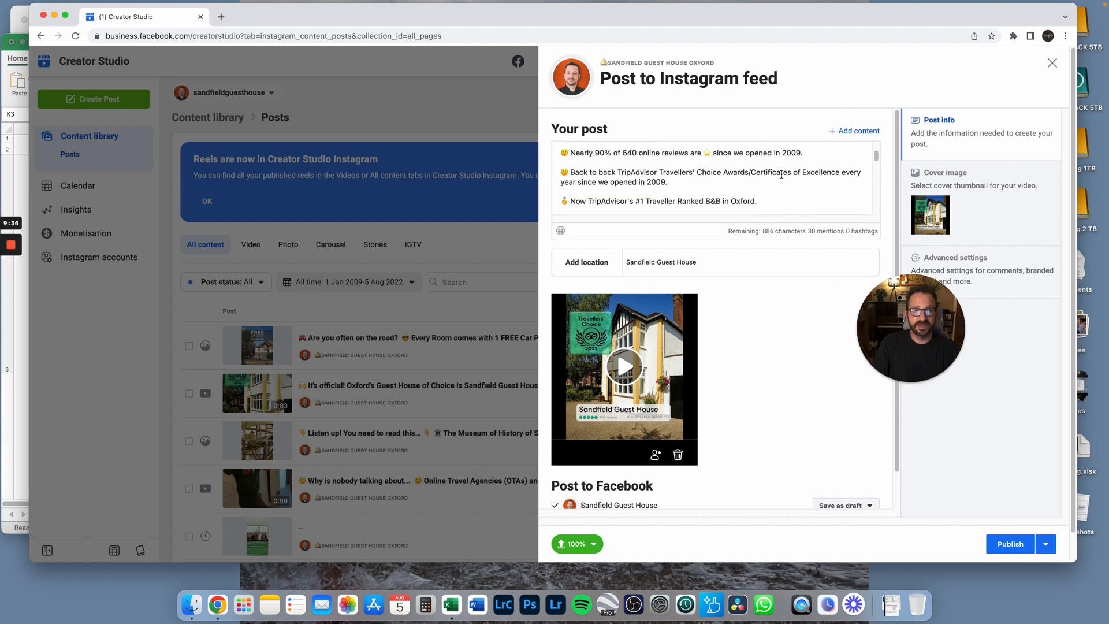
{"action": "left_click", "coordinate": [722, 265]}
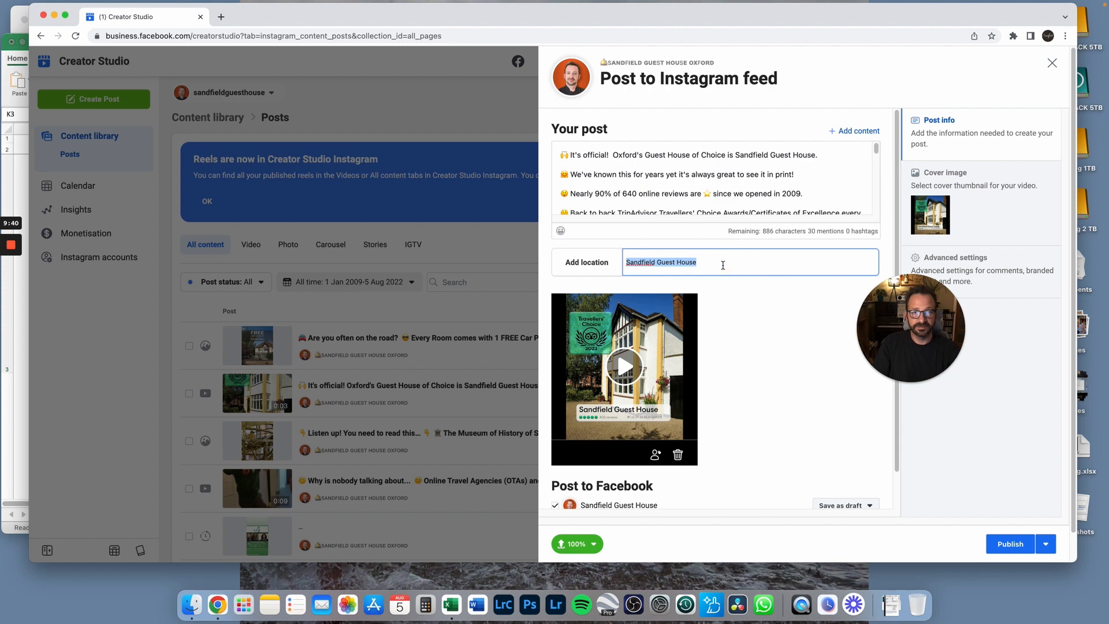
{"action": "left_click", "coordinate": [742, 406]}
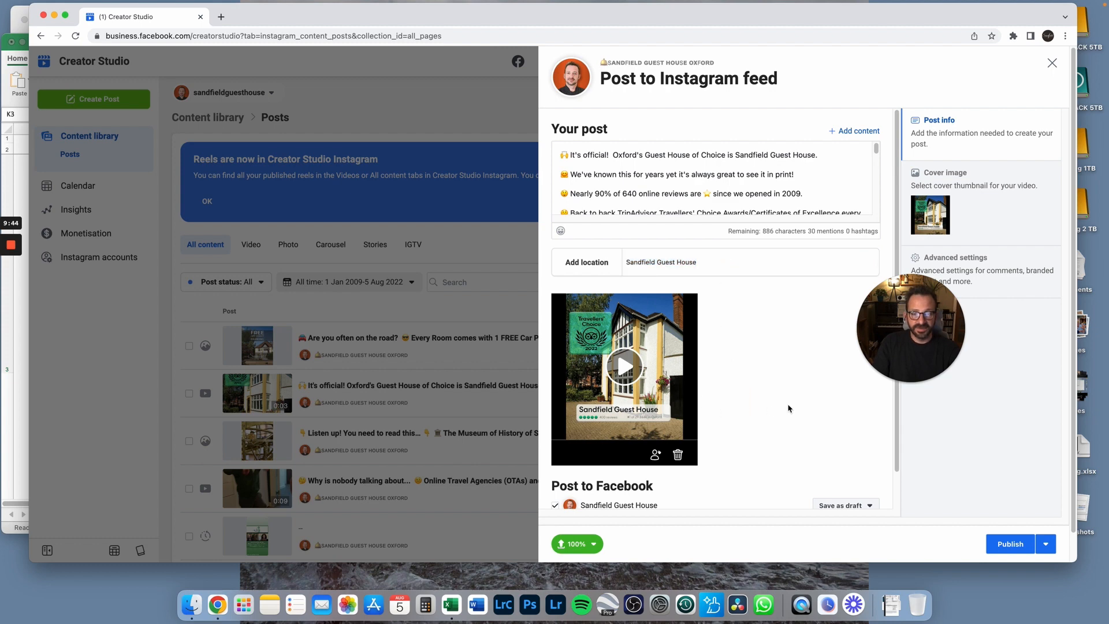
{"action": "scroll", "coordinate": [788, 408], "scroll_direction": "down", "scroll_amount": 2}
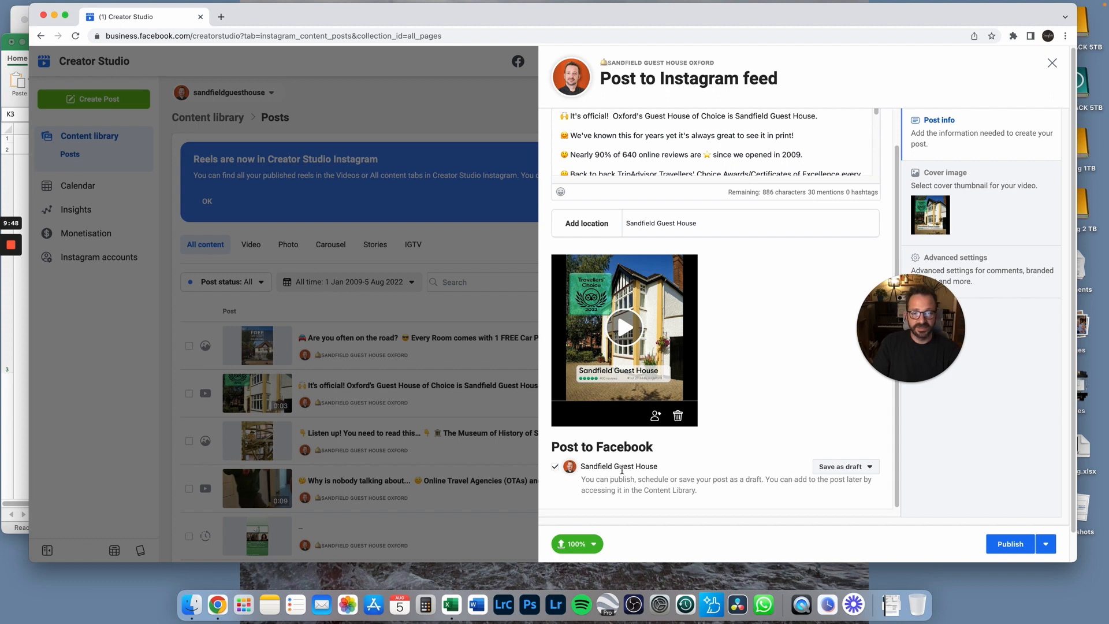
{"action": "left_click", "coordinate": [1047, 545]}
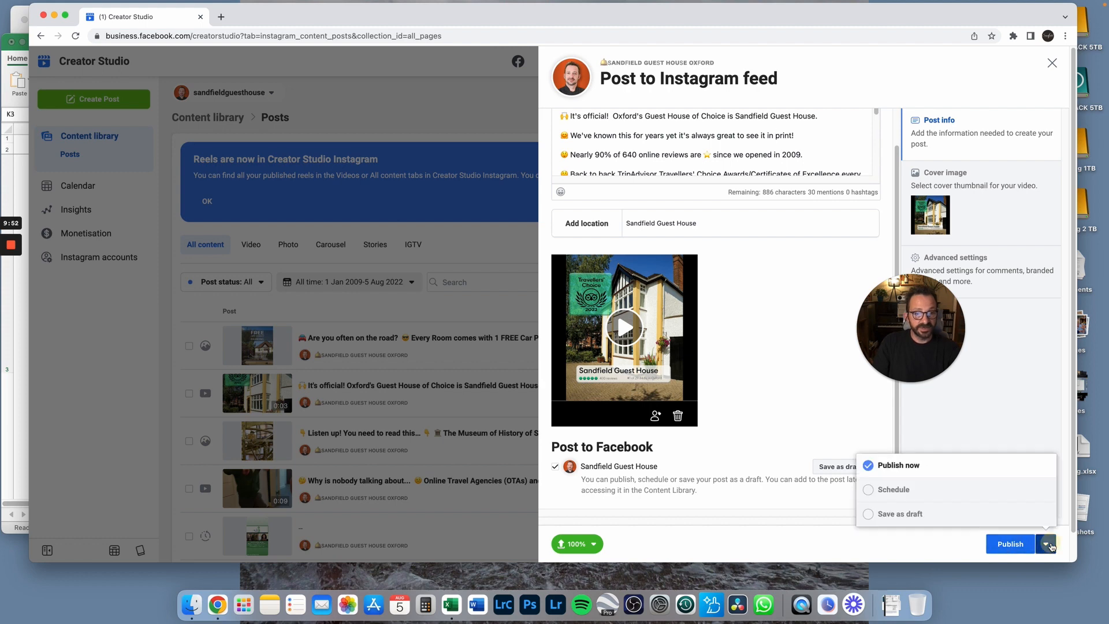
{"action": "left_click", "coordinate": [895, 490]}
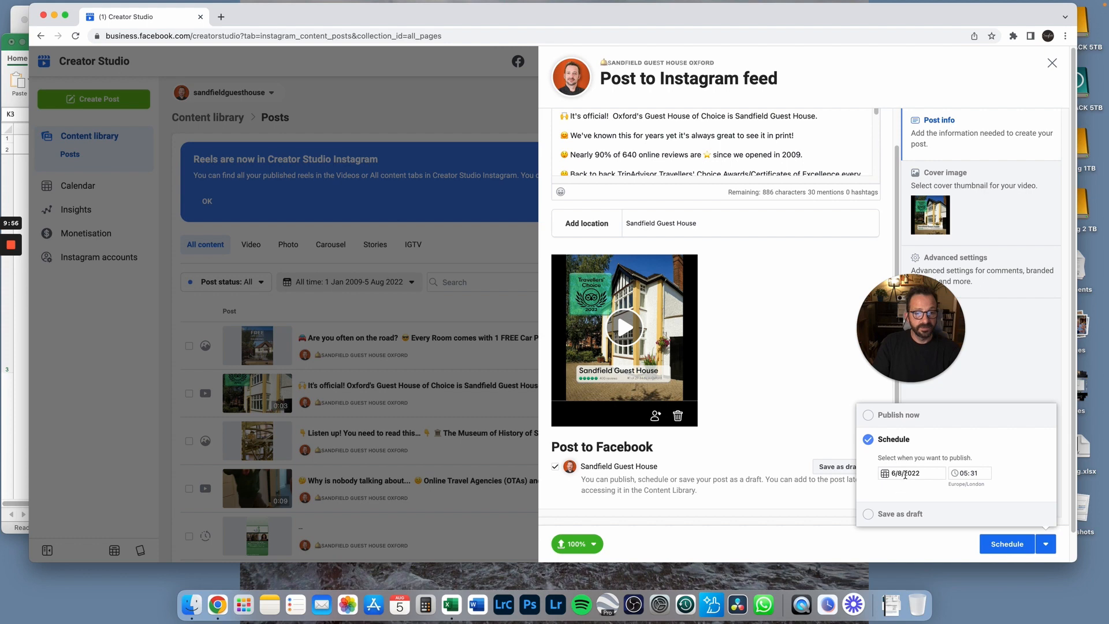
Check the post's planned date in the Excel strategy workbook's Date column, then return to Creator Studio in Chrome
{"action": "key", "text": "super+Tab"}
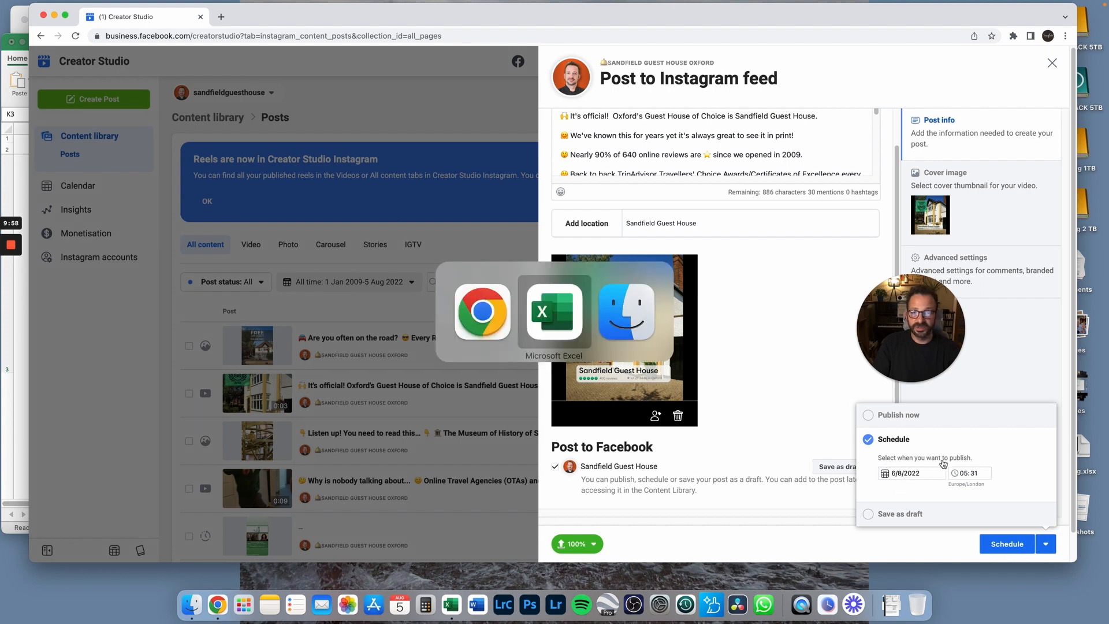
{"action": "left_click", "coordinate": [360, 247]}
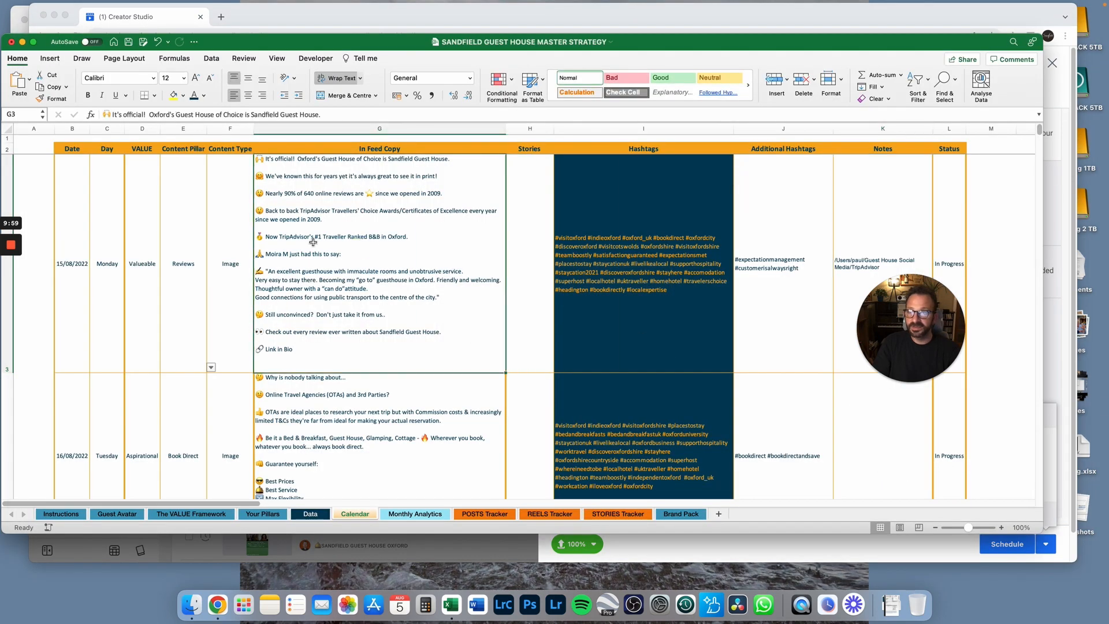
{"action": "left_click", "coordinate": [68, 245]}
{"action": "key", "text": "super+Tab"}
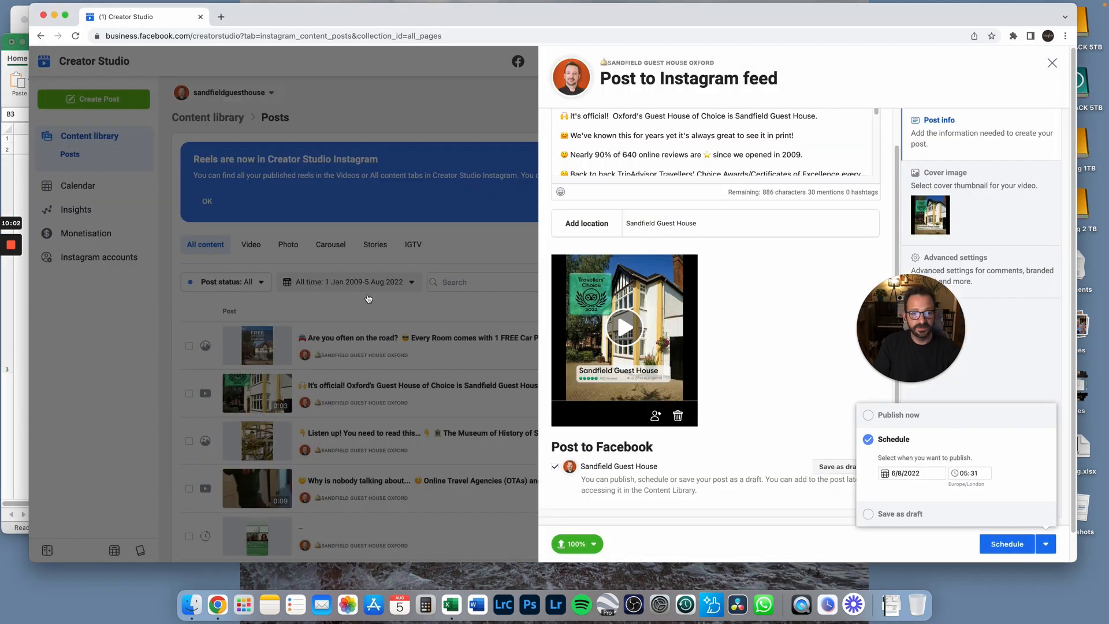
Set the Instagram publishing date to 15/8/2022 and the time to 08:45, and schedule the post
{"action": "left_click", "coordinate": [911, 472]}
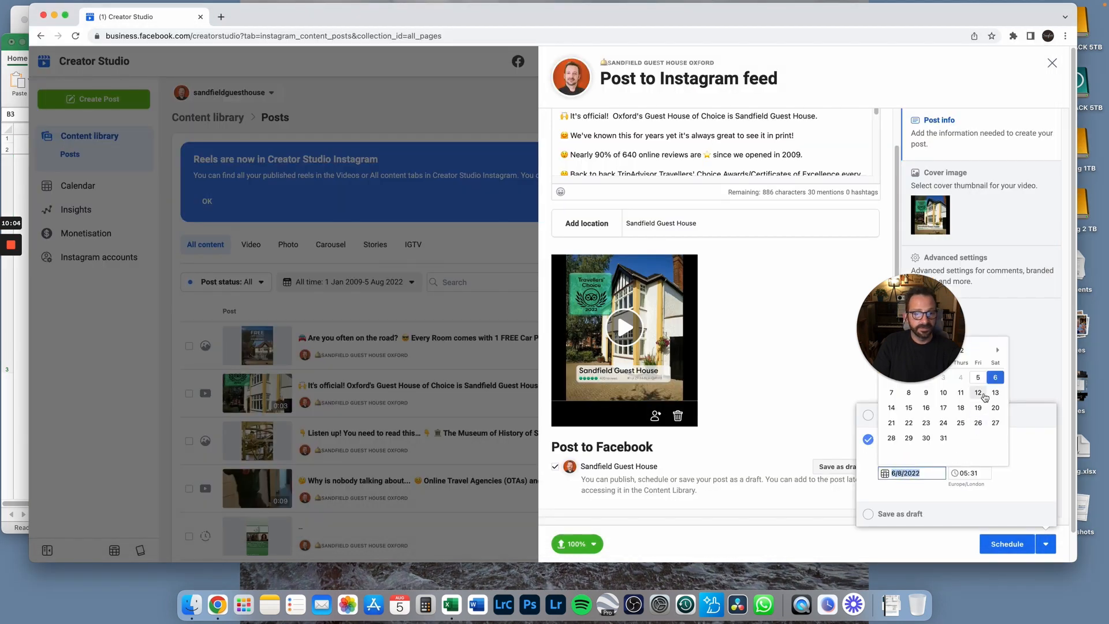
{"action": "left_click_drag", "start_coordinate": [923, 345], "coordinate": [825, 321]}
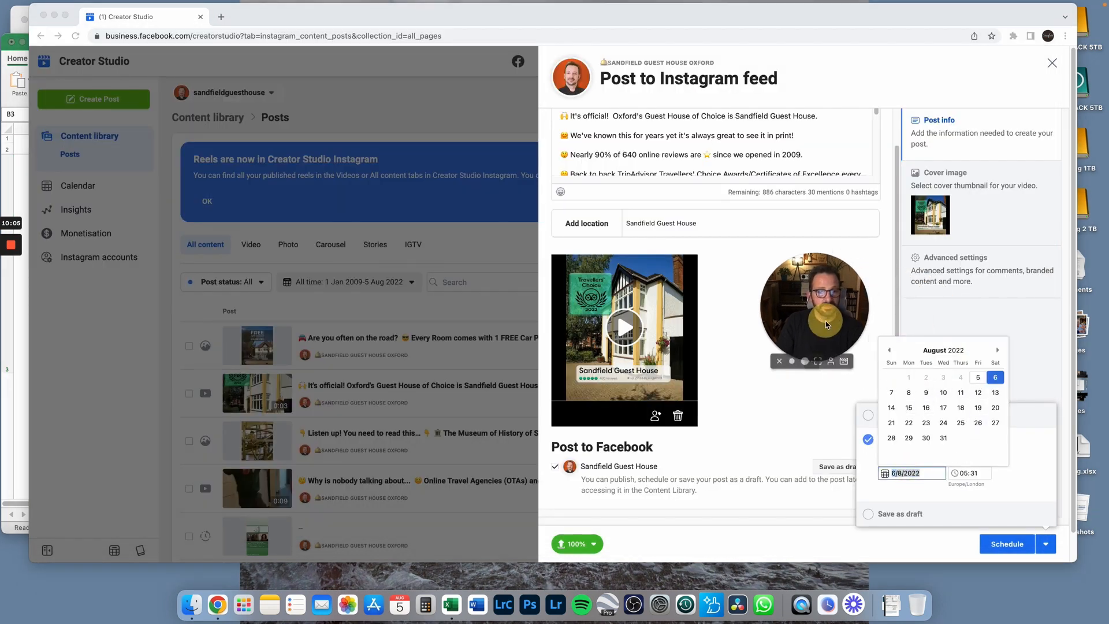
{"action": "left_click", "coordinate": [909, 407]}
{"action": "left_click", "coordinate": [964, 473]}
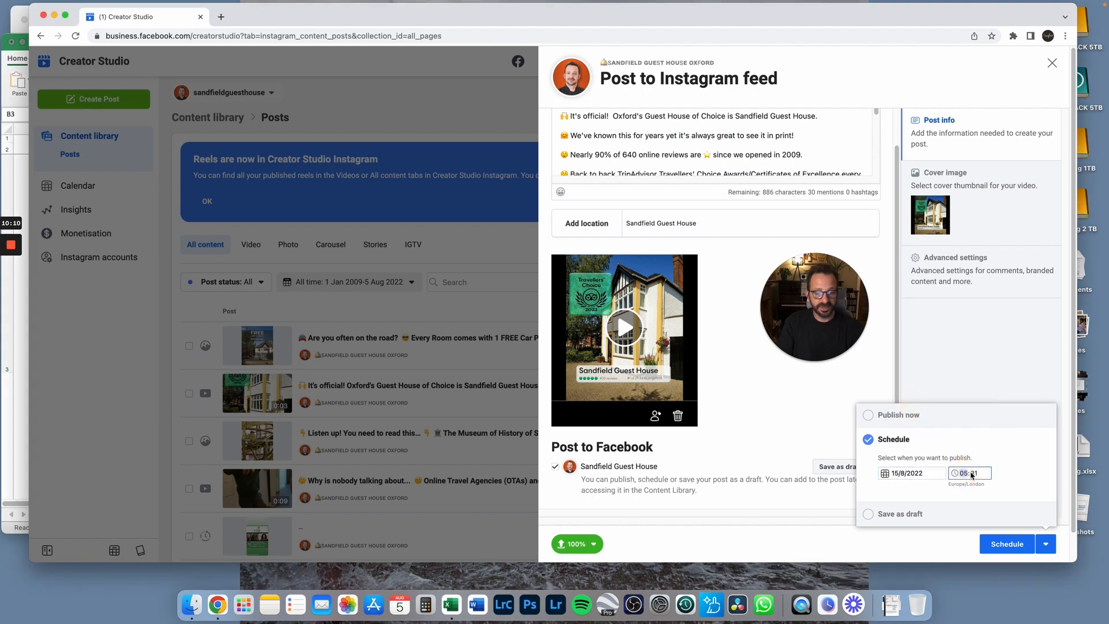
{"action": "key", "text": "Tab"}
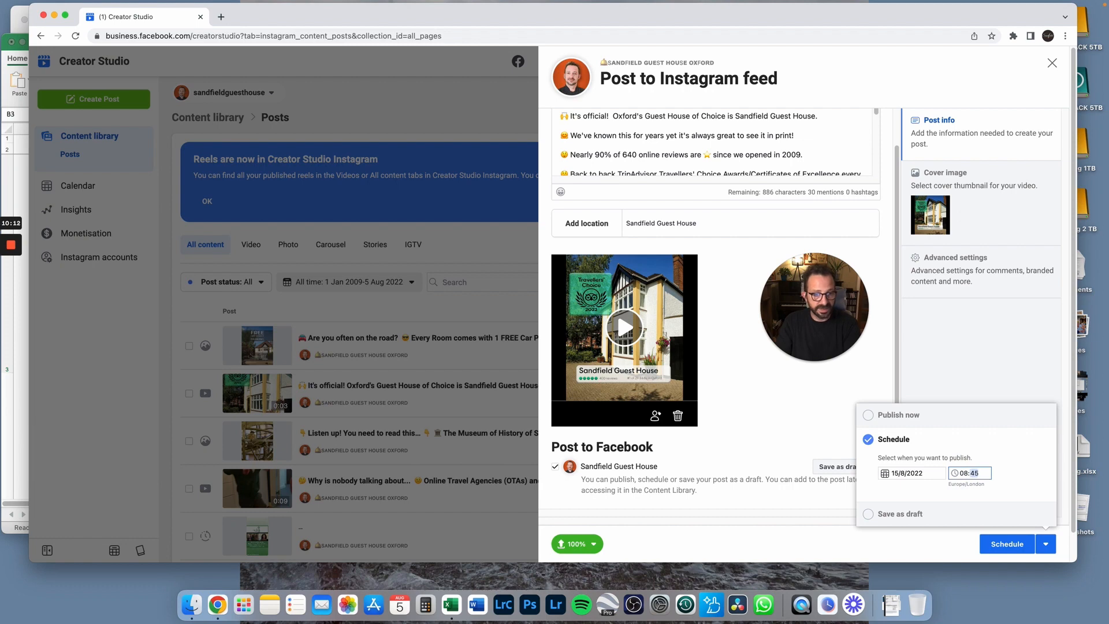
{"action": "type", "text": "45"}
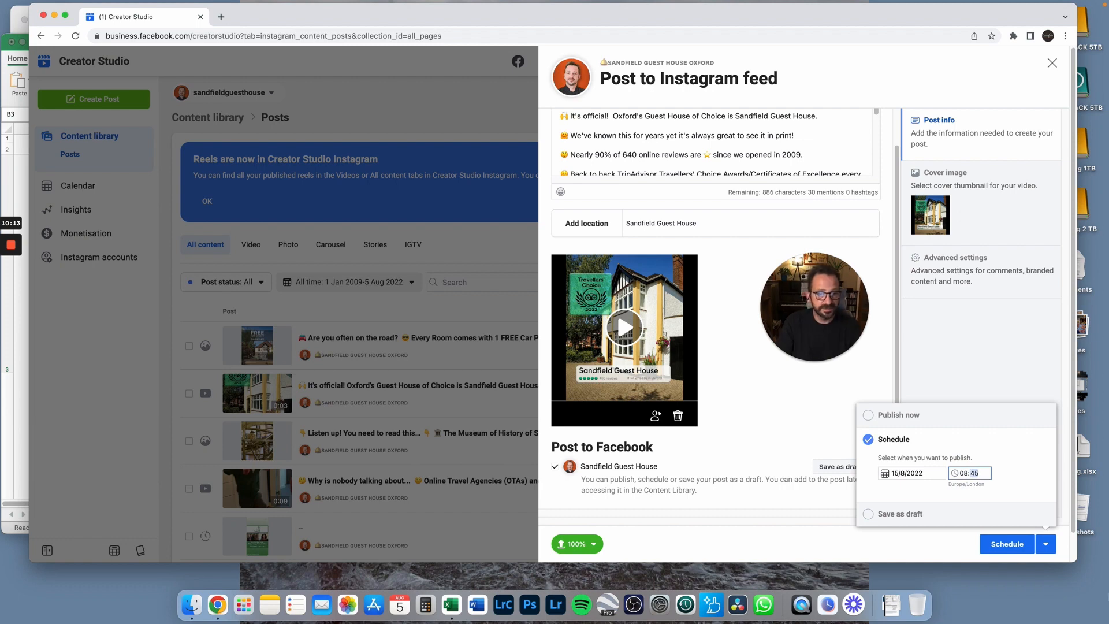
{"action": "left_click", "coordinate": [985, 546]}
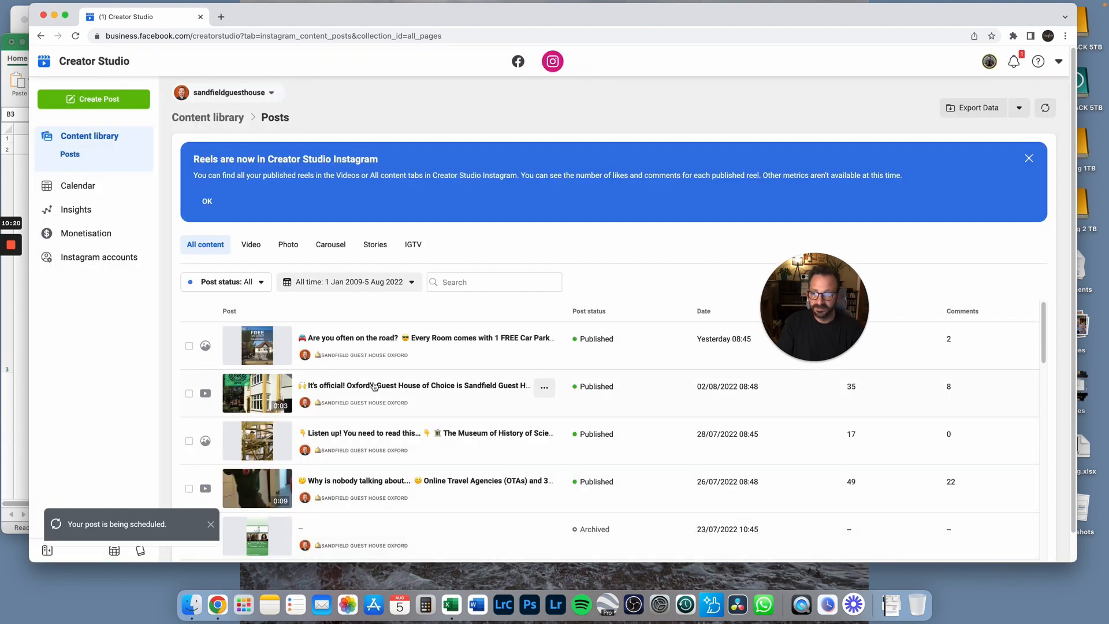
{"action": "left_click_drag", "start_coordinate": [795, 308], "coordinate": [145, 420]}
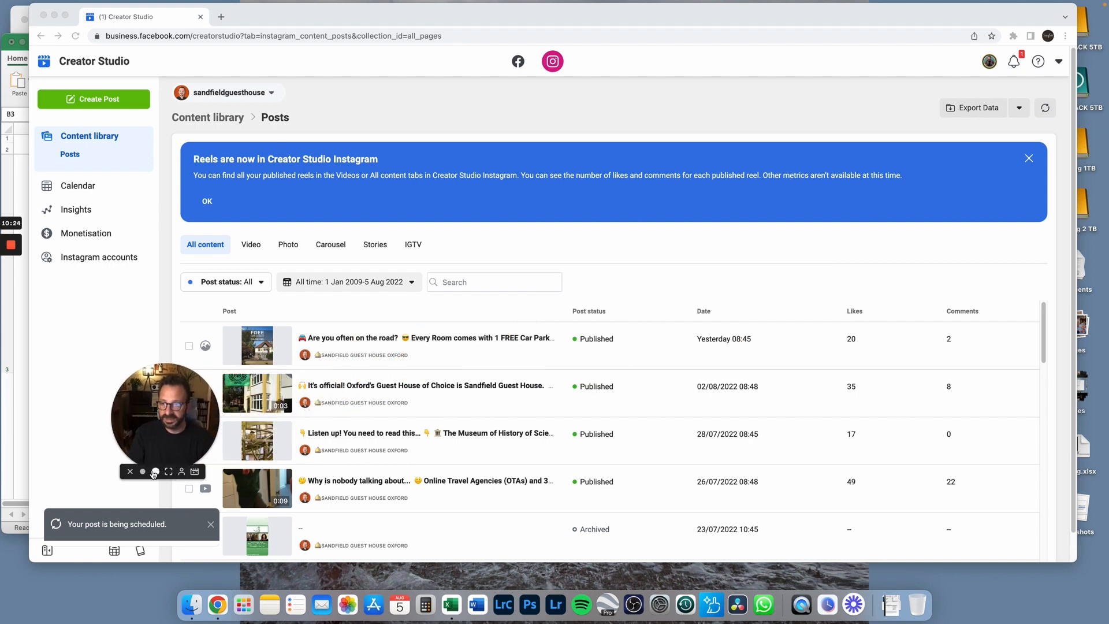
{"action": "left_click", "coordinate": [155, 471]}
{"action": "left_click_drag", "start_coordinate": [199, 389], "coordinate": [1040, 222]}
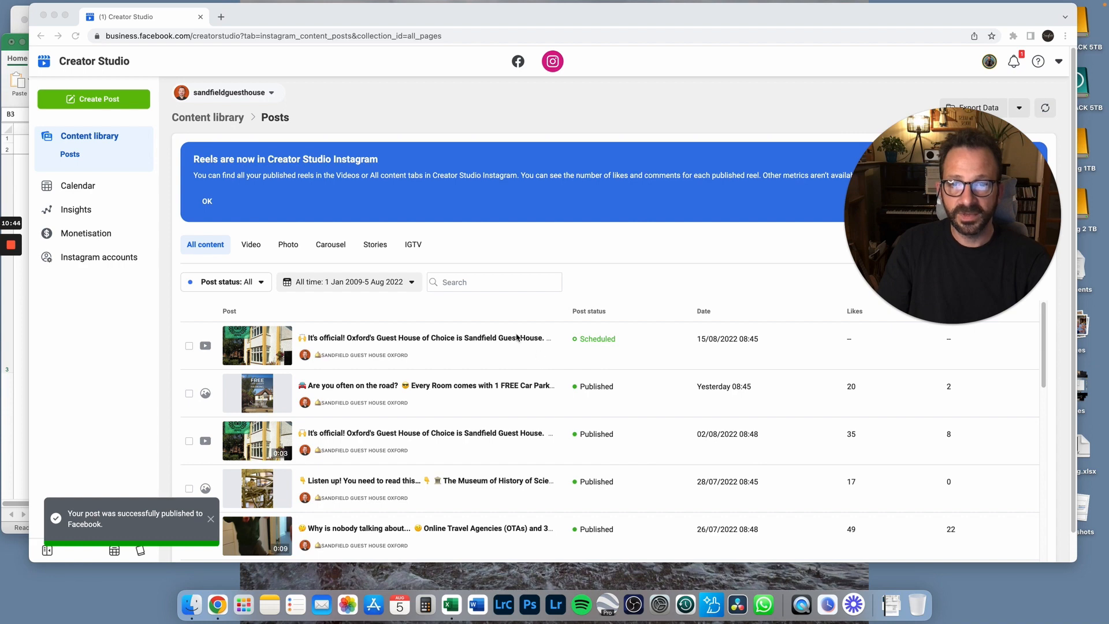
Open the scheduled 15/08/2022 post's action list in the Instagram content library and choose Edit
{"action": "left_click", "coordinate": [488, 343]}
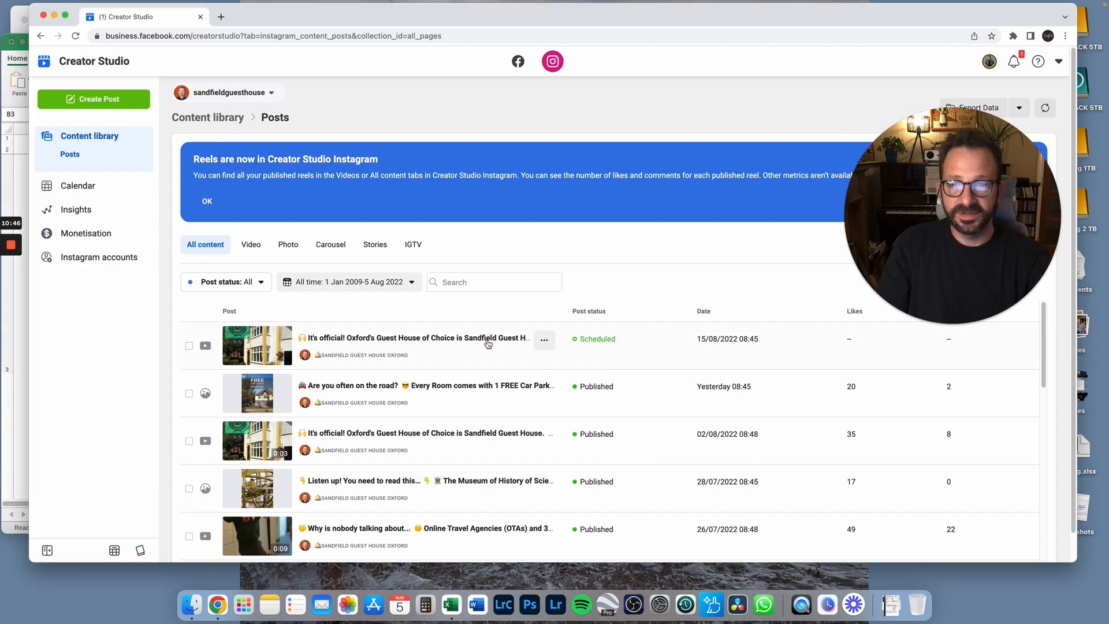
{"action": "left_click", "coordinate": [543, 340]}
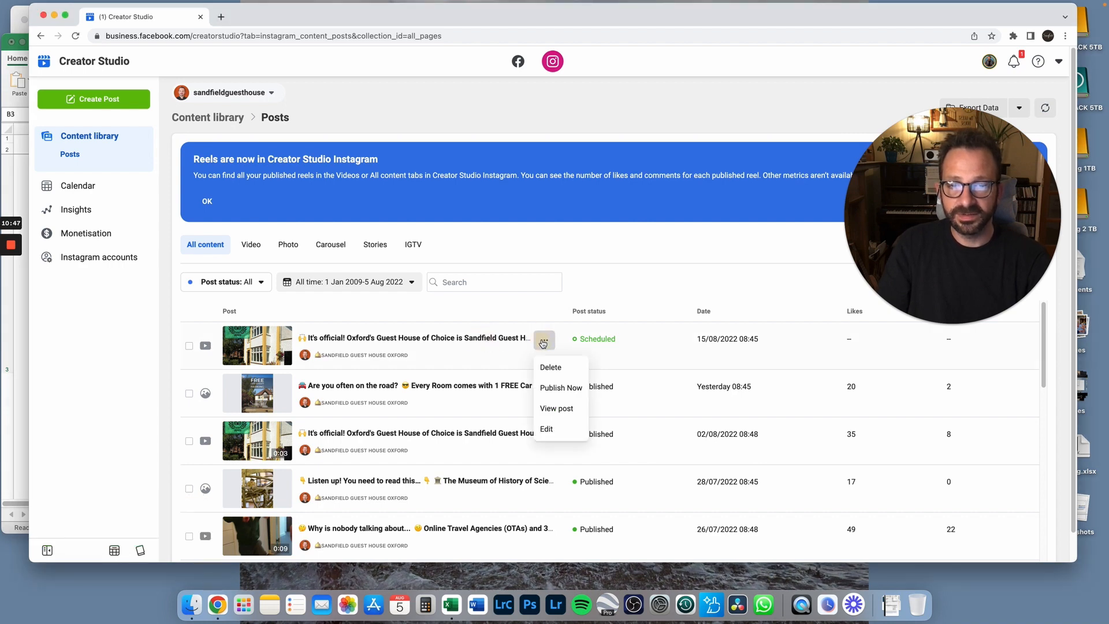
{"action": "left_click", "coordinate": [545, 429]}
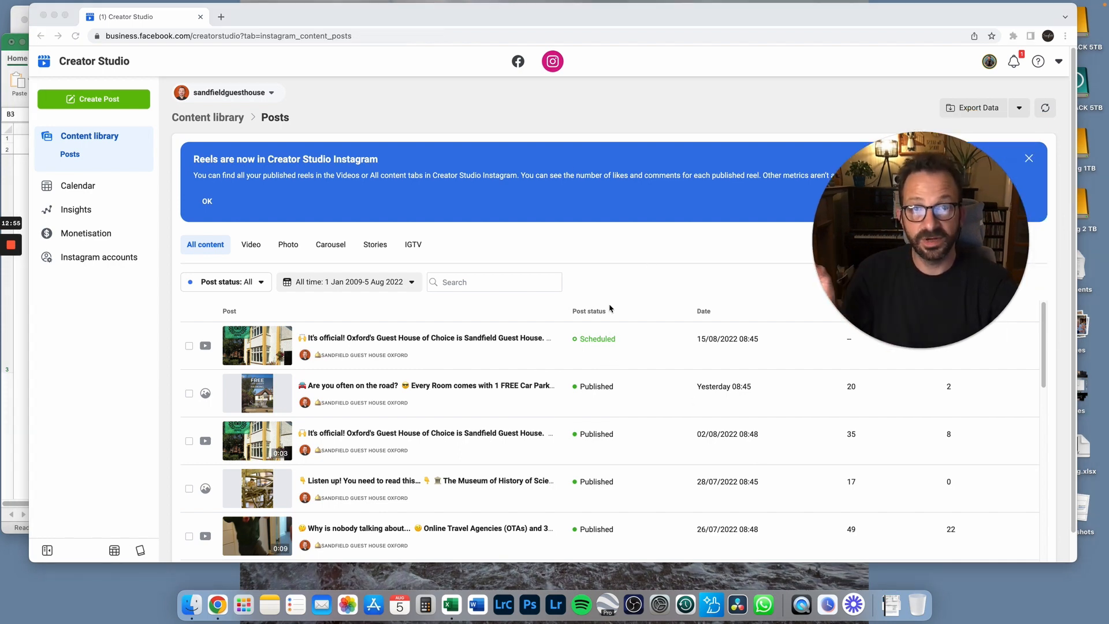
Switch to Creator Studio's Facebook side, open the pre-published drafts, and view the additional actions for the Sandfield Guest House draft
{"action": "left_click", "coordinate": [519, 65]}
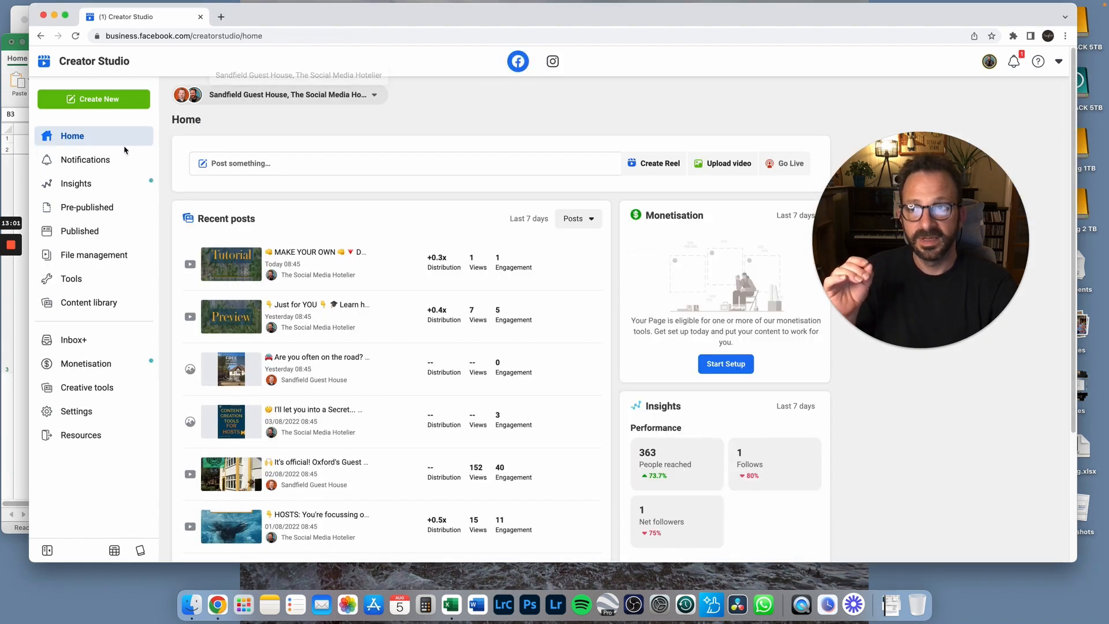
{"action": "left_click", "coordinate": [83, 208]}
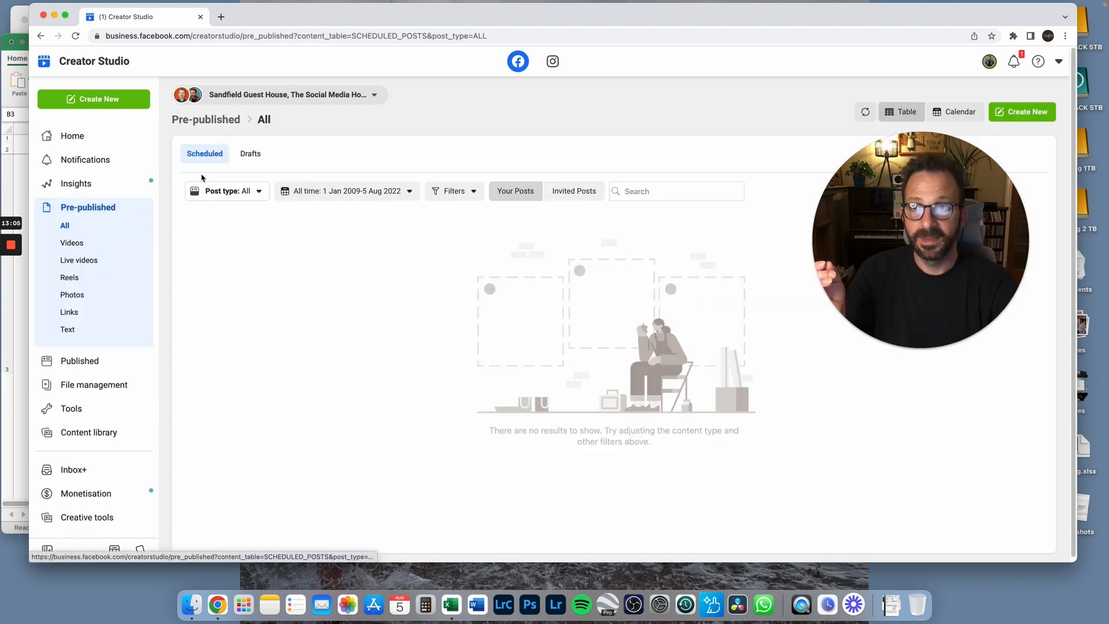
{"action": "left_click", "coordinate": [249, 155]}
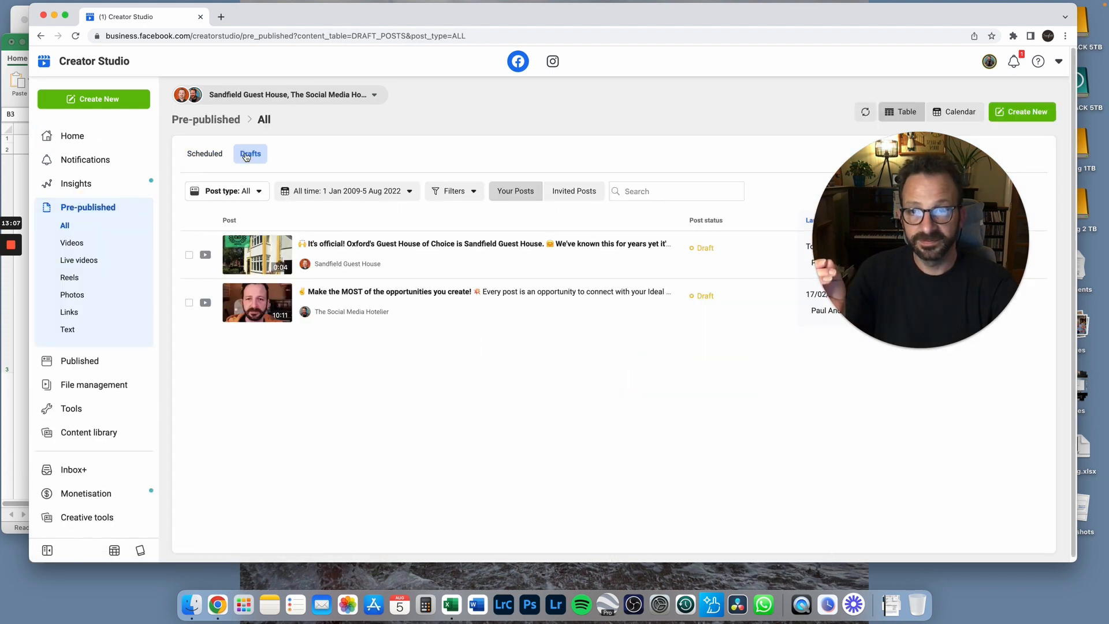
{"action": "mouse_move", "coordinate": [455, 260]}
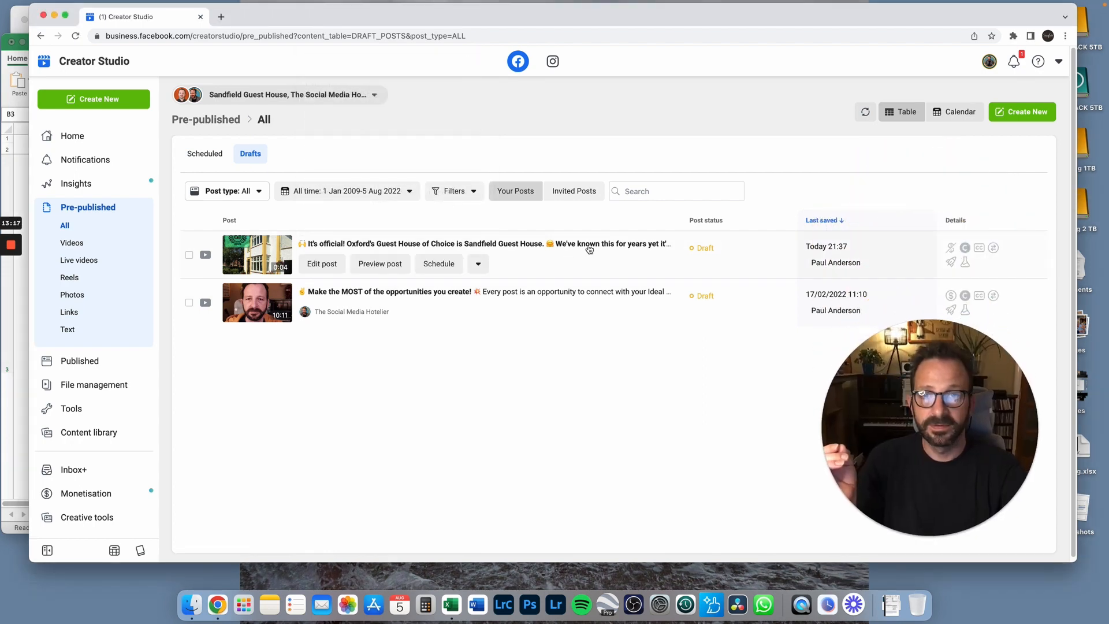
{"action": "left_click", "coordinate": [478, 264]}
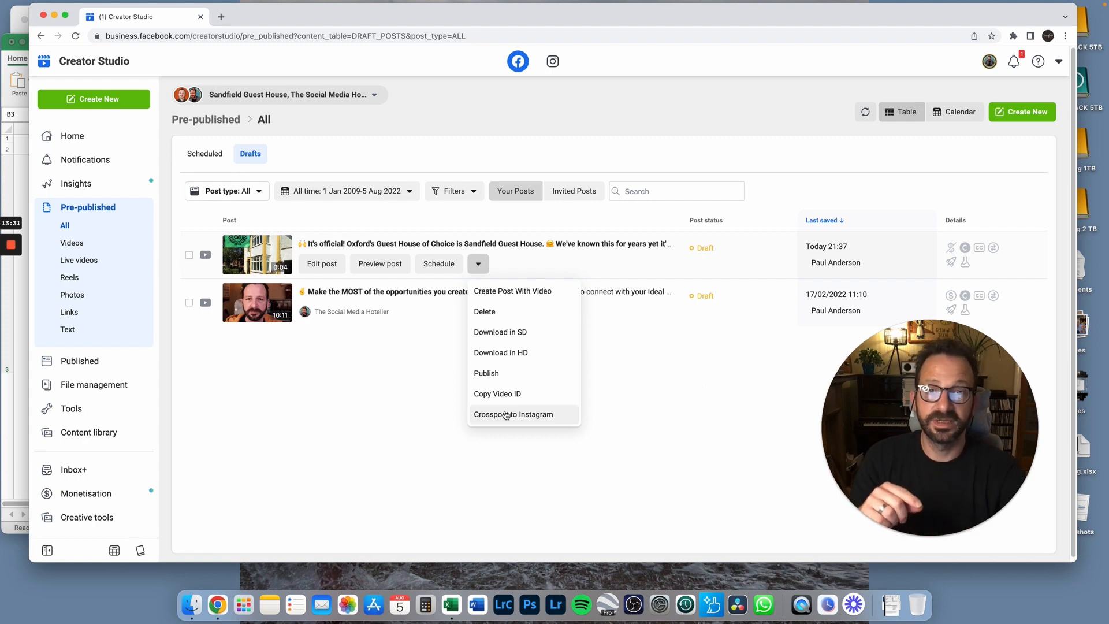
{"action": "left_click", "coordinate": [443, 378]}
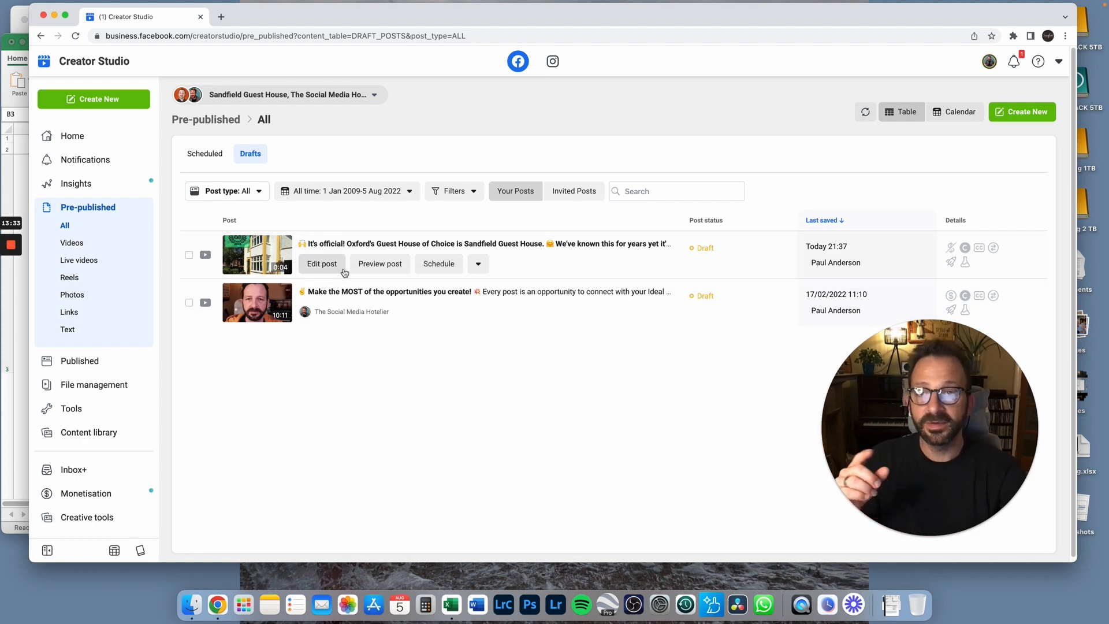
Open the Sandfield Guest House draft for editing and dismiss the collaborative posts introduction
{"action": "left_click", "coordinate": [339, 271]}
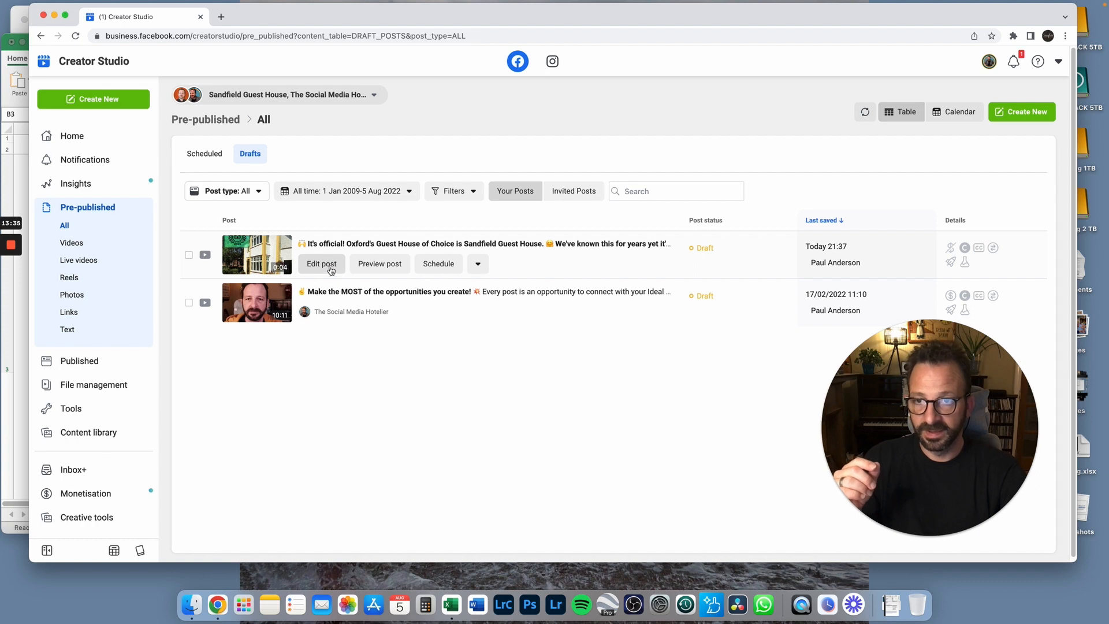
{"action": "left_click", "coordinate": [331, 271]}
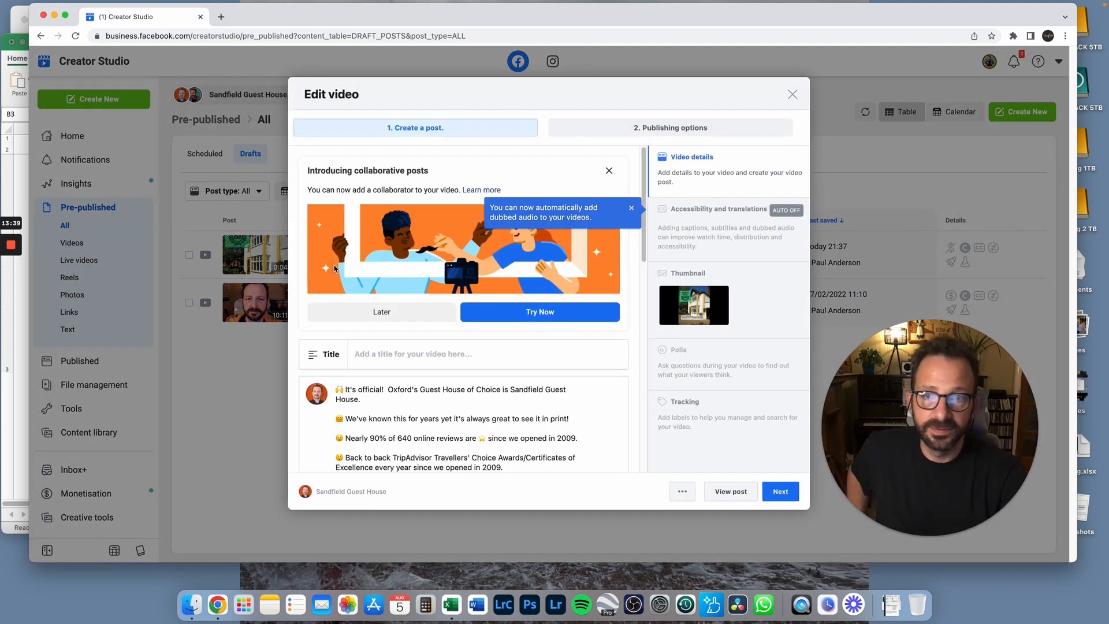
{"action": "left_click", "coordinate": [608, 170]}
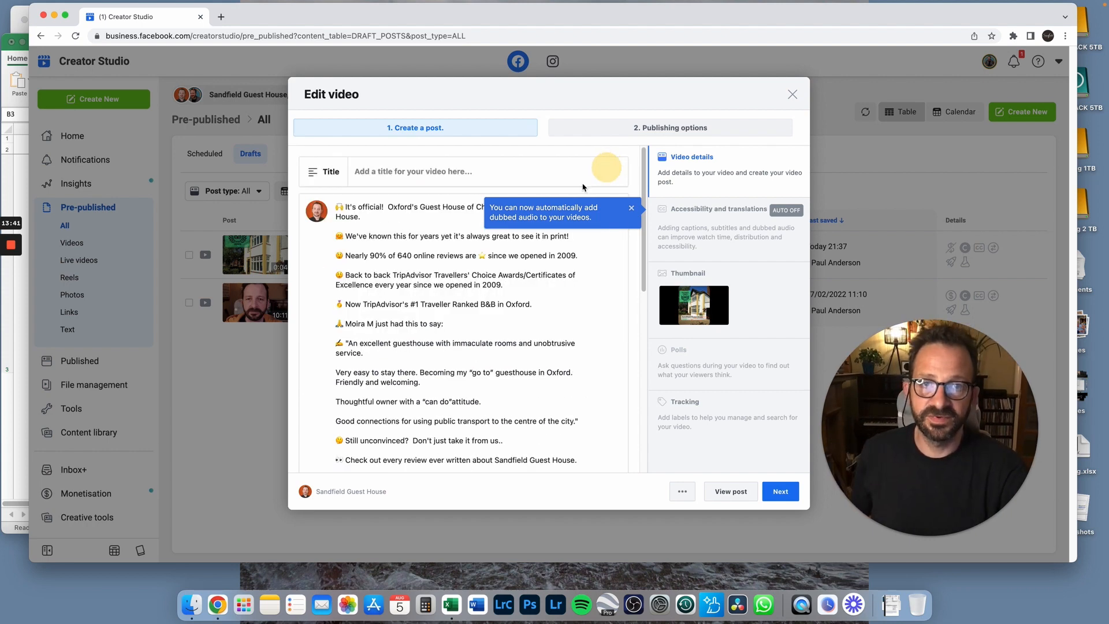
Move the caption's opening sentence, "It's official! Oxford's Guest House of Choice is Sandfield Guest House.", into the video title and remove the leftover blank line
{"action": "left_click", "coordinate": [404, 221]}
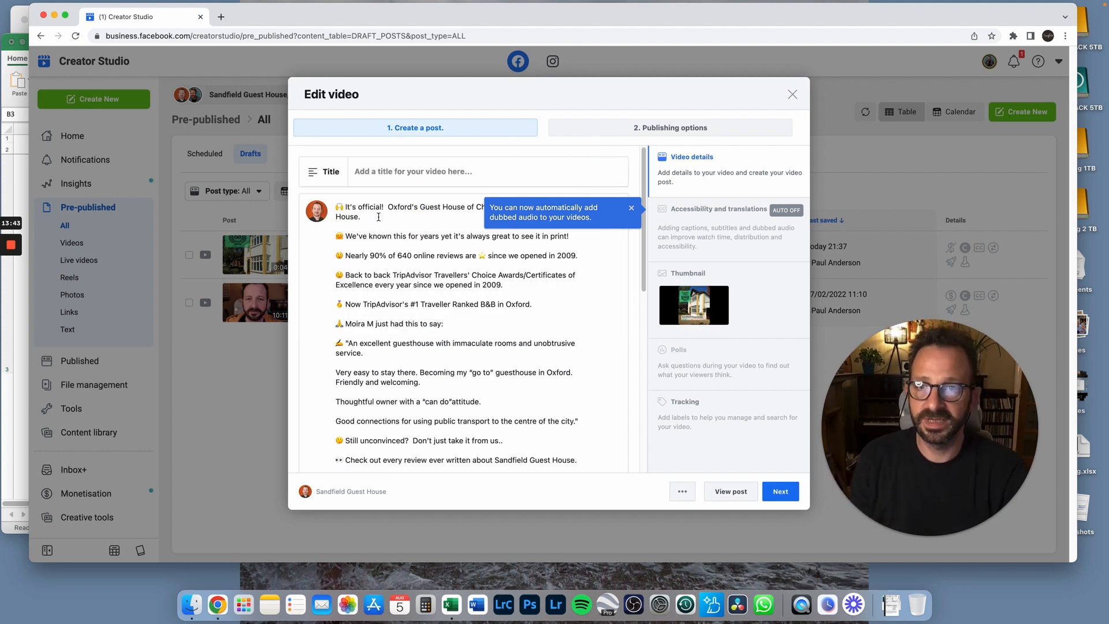
{"action": "left_click_drag", "start_coordinate": [378, 217], "coordinate": [335, 208]}
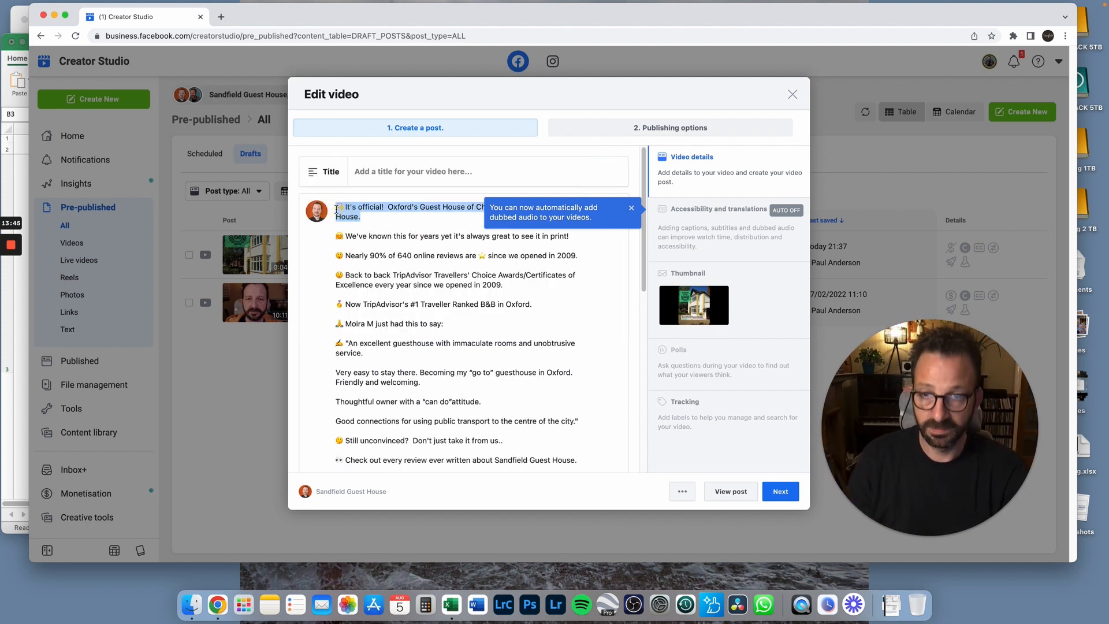
{"action": "key", "text": "super+x"}
{"action": "left_click", "coordinate": [379, 173]}
{"action": "key", "text": "super+v"}
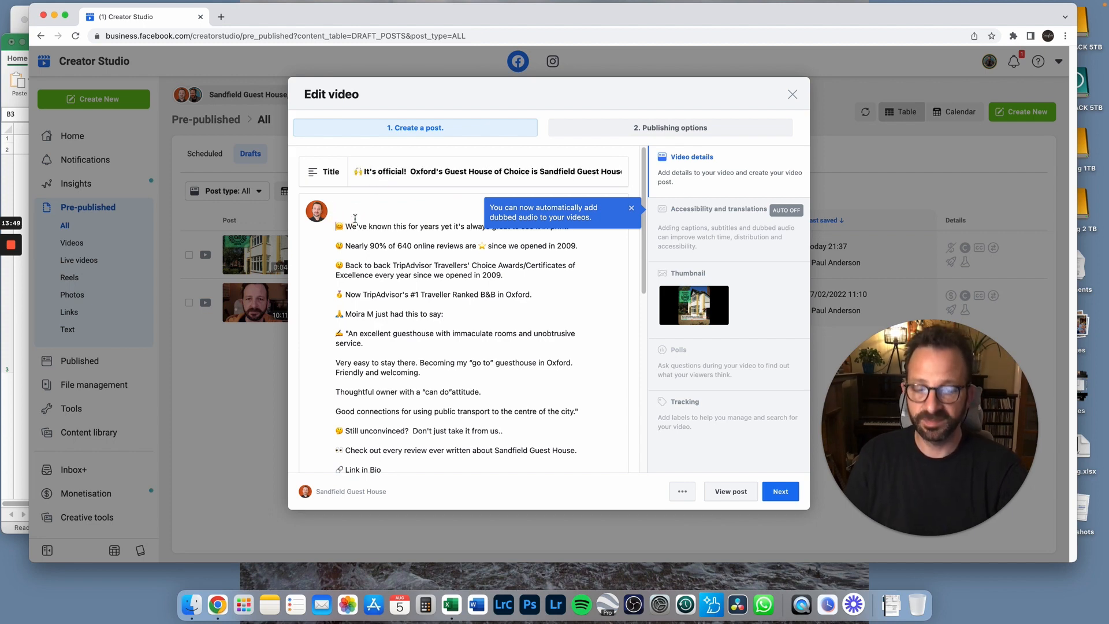
{"action": "key", "text": "BackSpace"}
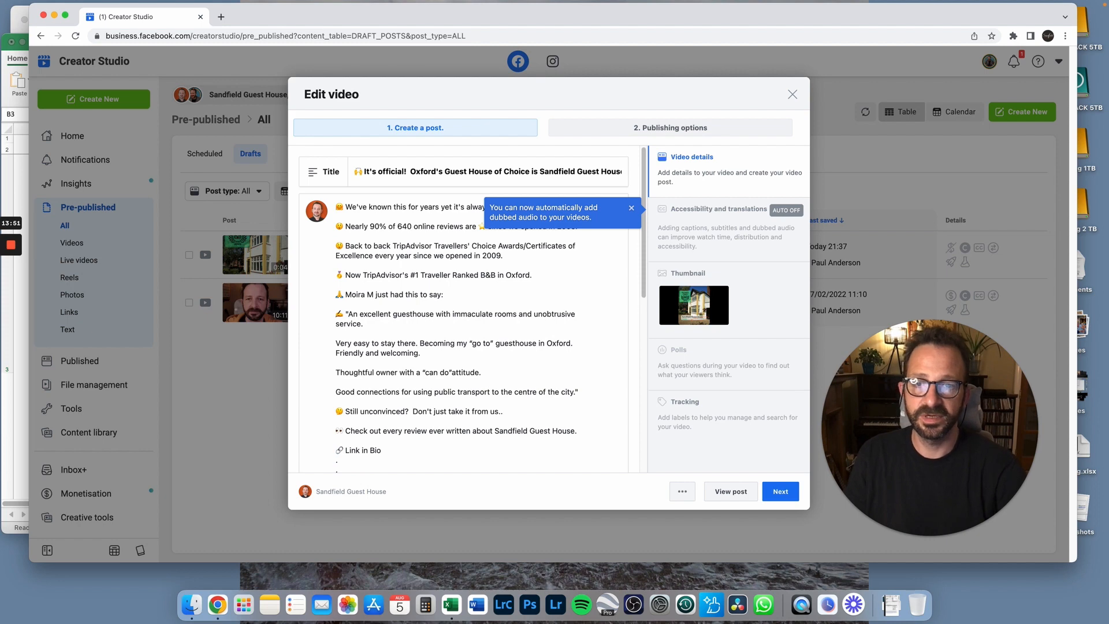
Dismiss the dubbed audio tip and delete the separator dots and all hashtags after "Link in Bio" in the caption
{"action": "scroll", "coordinate": [612, 335], "scroll_direction": "down", "scroll_amount": 2}
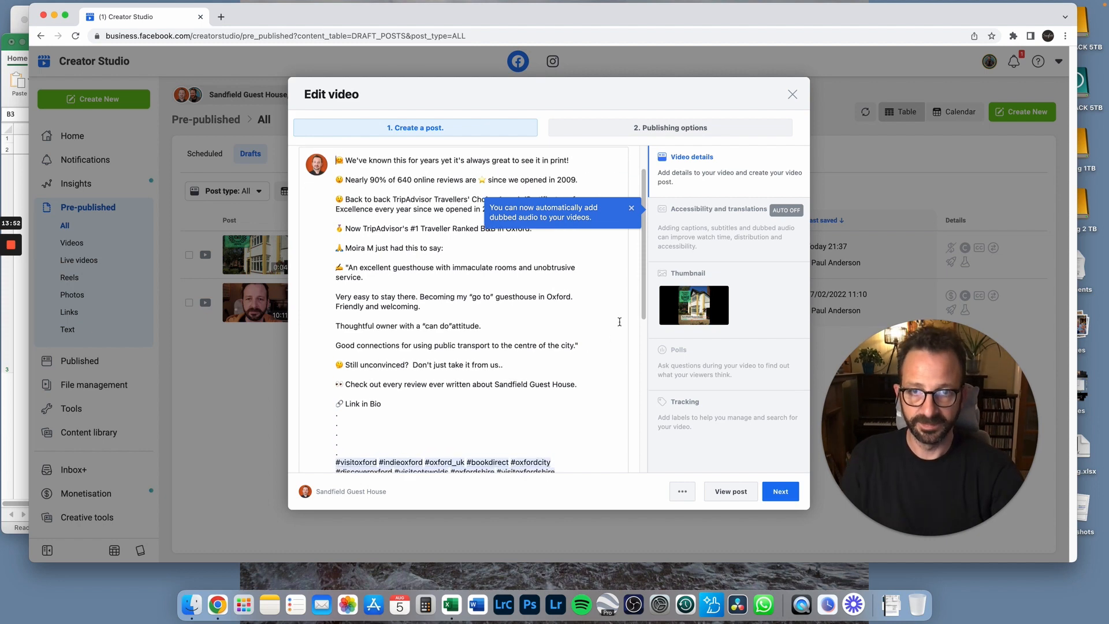
{"action": "left_click", "coordinate": [632, 208]}
{"action": "scroll", "coordinate": [590, 344], "scroll_direction": "down", "scroll_amount": 3}
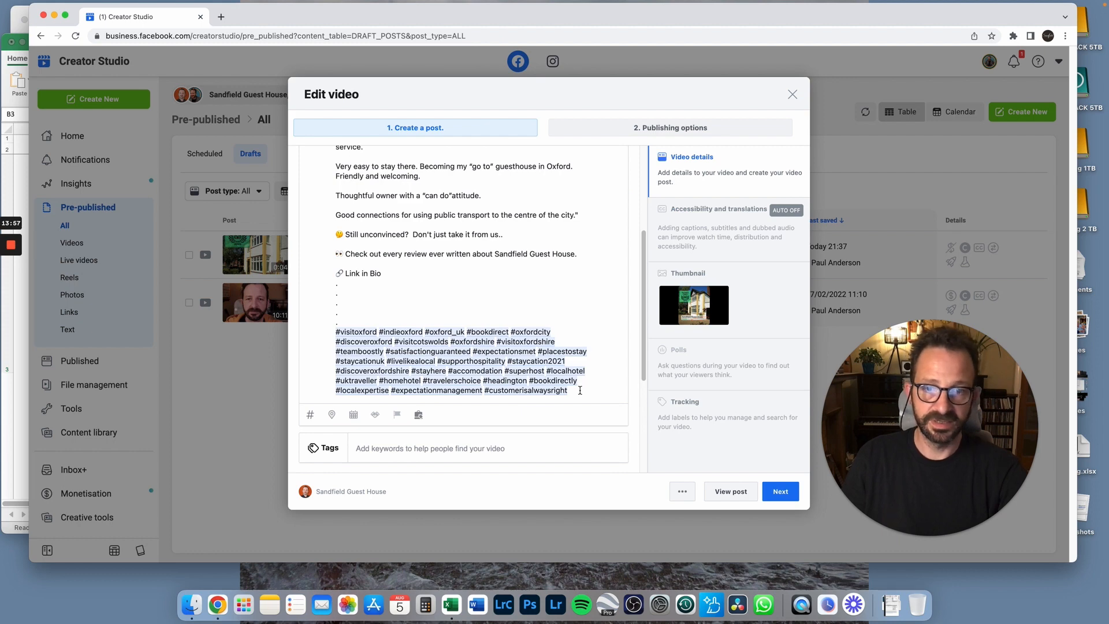
{"action": "left_click_drag", "start_coordinate": [580, 390], "coordinate": [333, 287]}
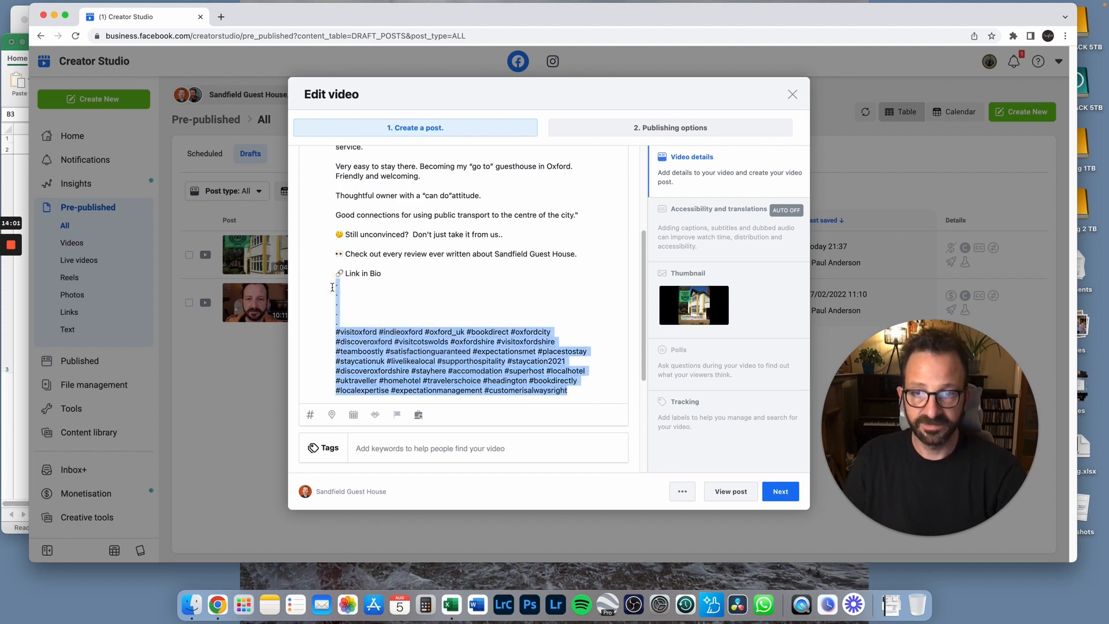
{"action": "key", "text": "BackSpace"}
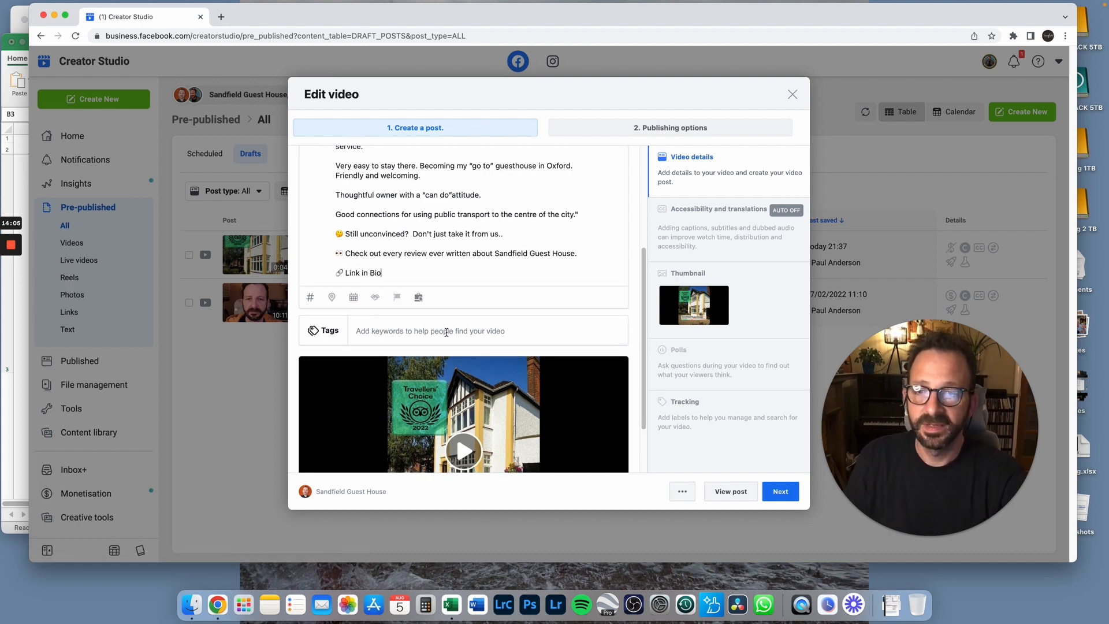
Proceed to the video's publishing options, choose scheduled publishing, and set the publishing date to 15/8/2022
{"action": "scroll", "coordinate": [446, 332], "scroll_direction": "down", "scroll_amount": 3}
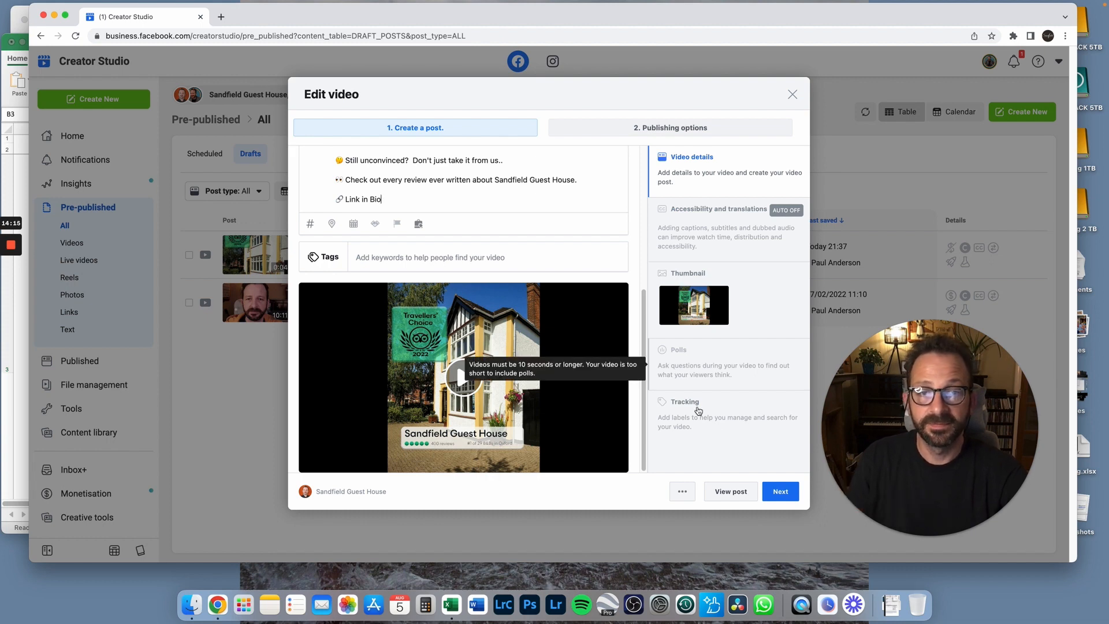
{"action": "left_click", "coordinate": [780, 493]}
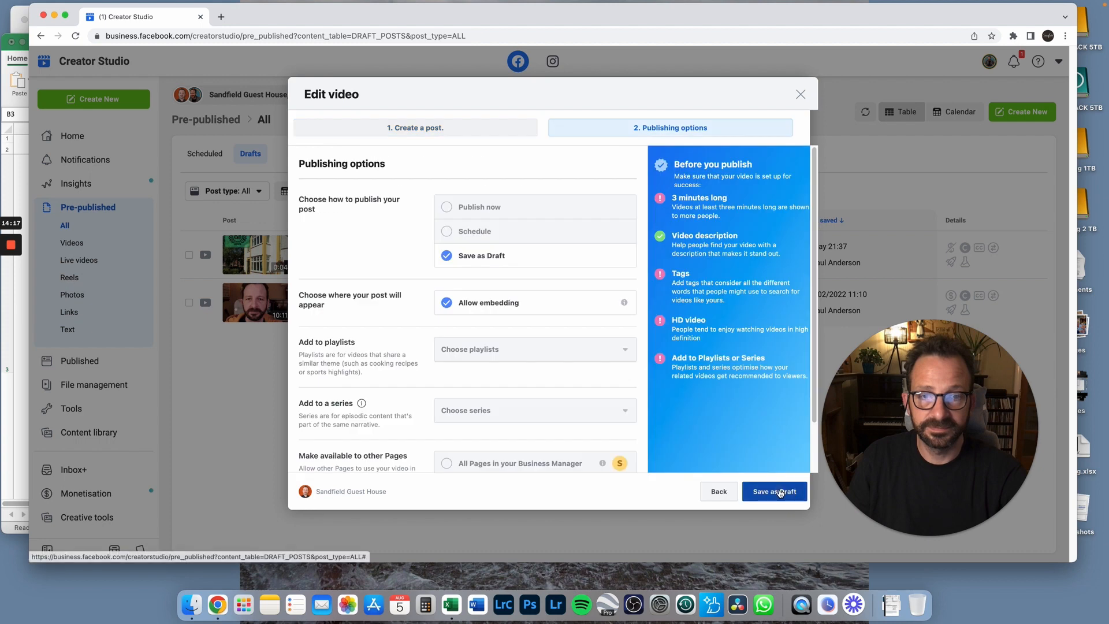
{"action": "left_click", "coordinate": [448, 231]}
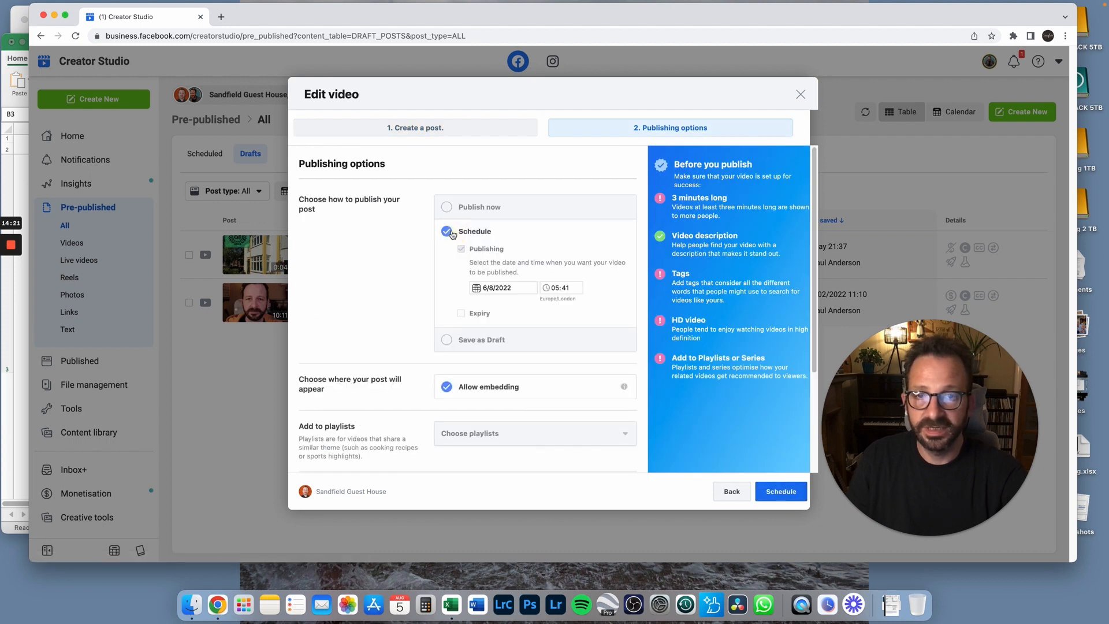
{"action": "left_click", "coordinate": [484, 287]}
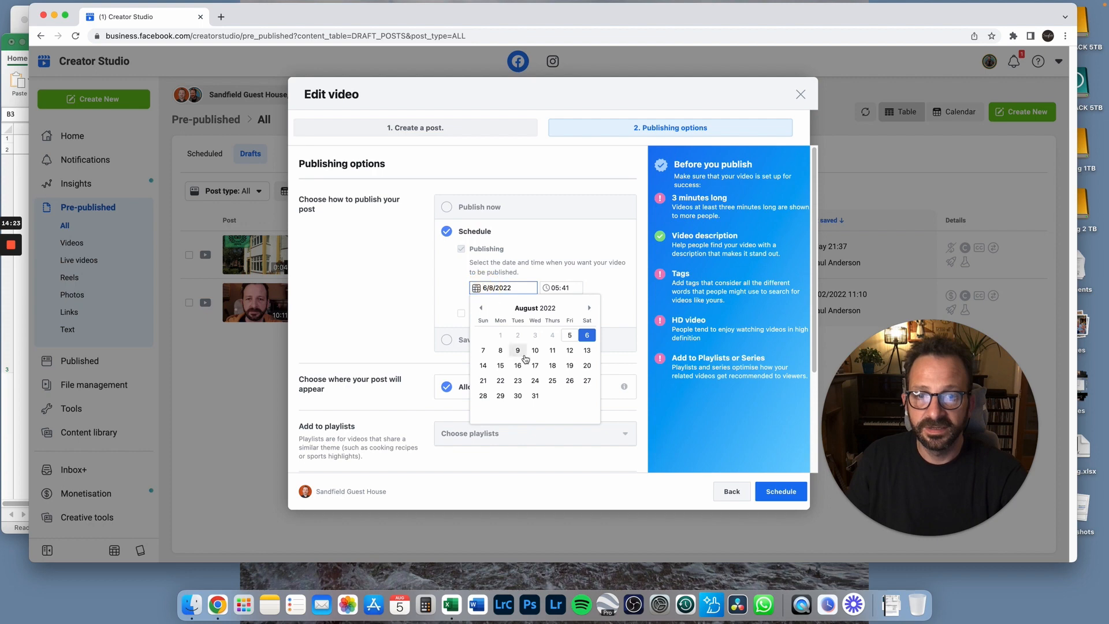
{"action": "left_click", "coordinate": [501, 367]}
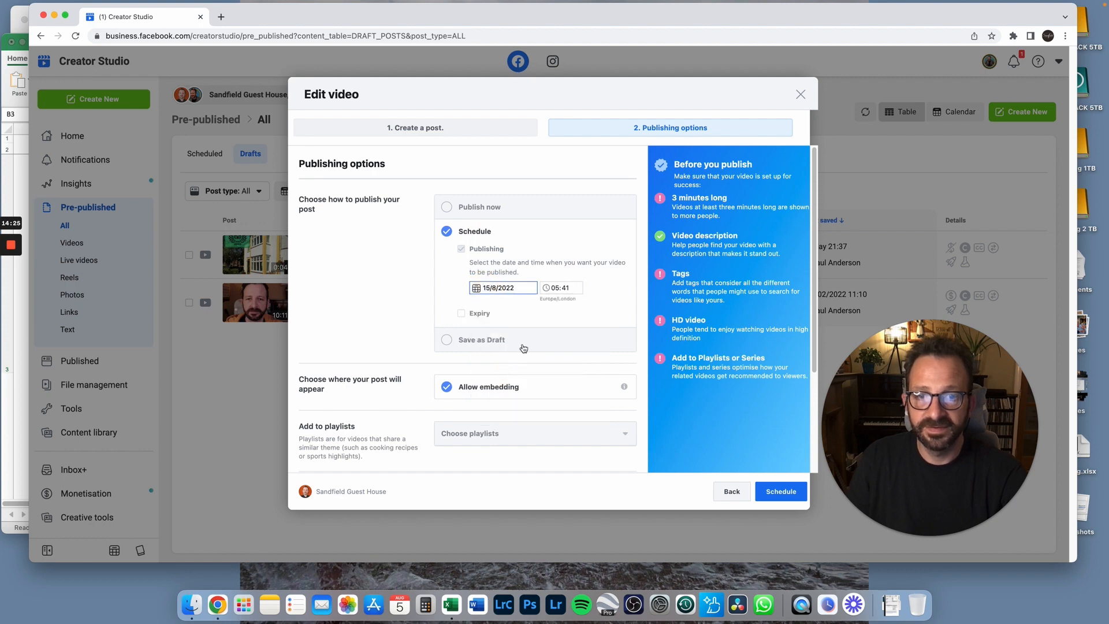
Set the publishing time to 08:45 and schedule the Sandfield Guest House video
{"action": "left_click", "coordinate": [554, 289]}
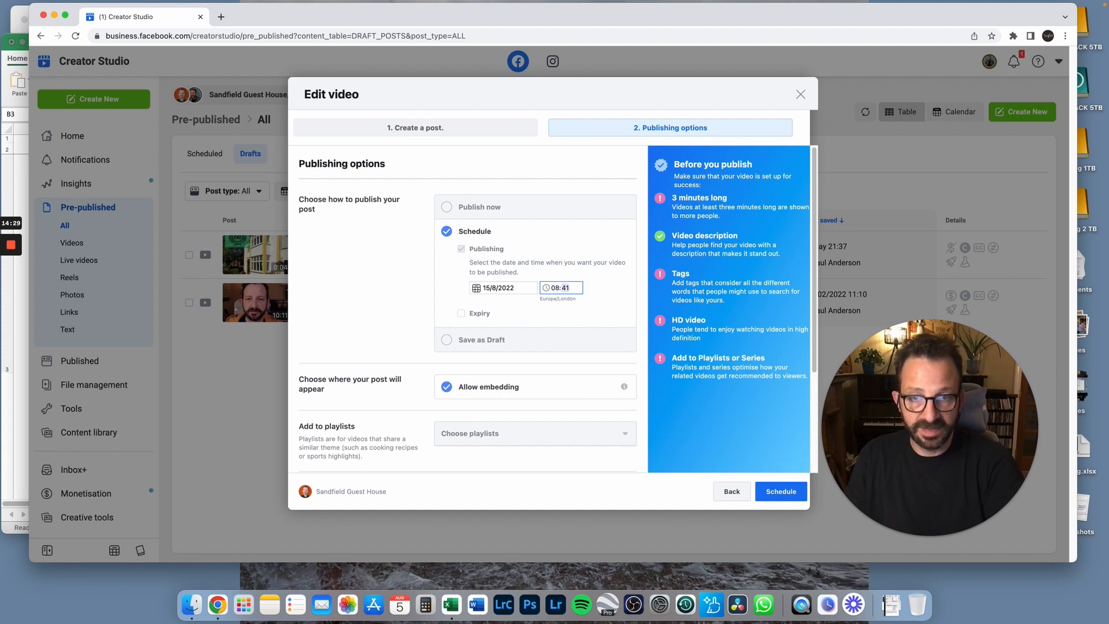
{"action": "left_click", "coordinate": [354, 347]}
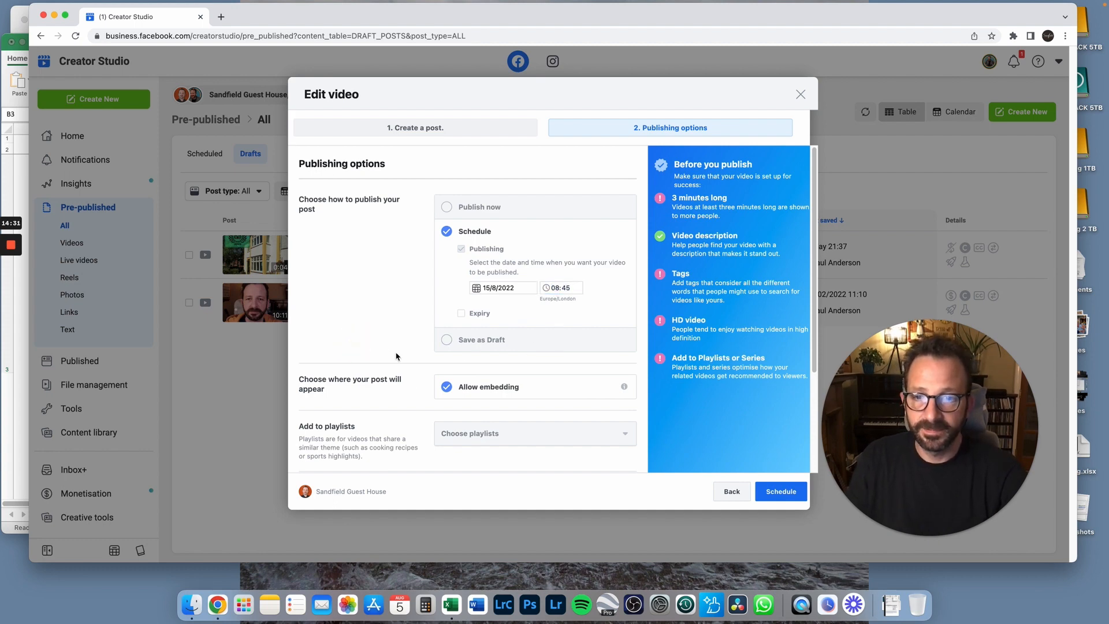
{"action": "scroll", "coordinate": [520, 431], "scroll_direction": "down", "scroll_amount": 3}
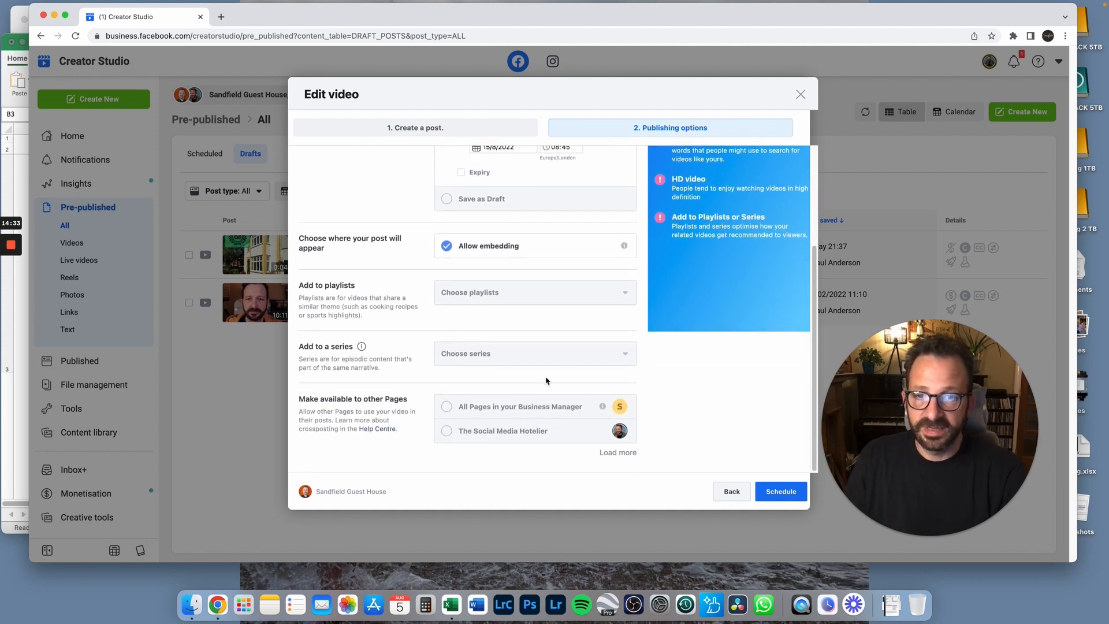
{"action": "left_click", "coordinate": [774, 495]}
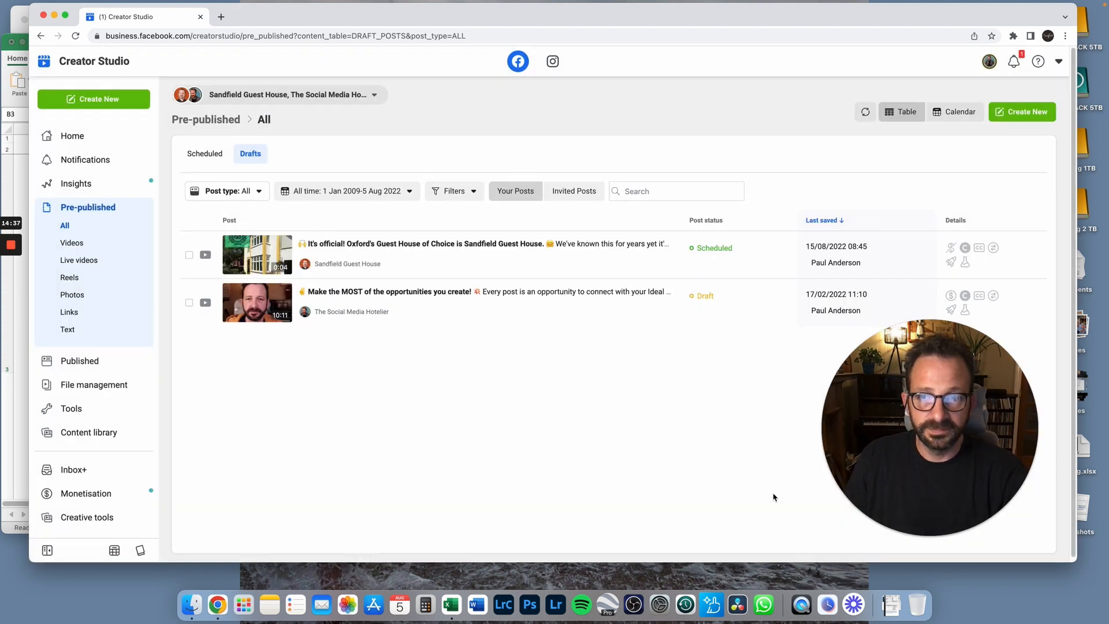
View the scheduled Facebook posts to check the Sandfield Guest House entry, and switch to Creator Studio's Instagram side
{"action": "mouse_move", "coordinate": [733, 261]}
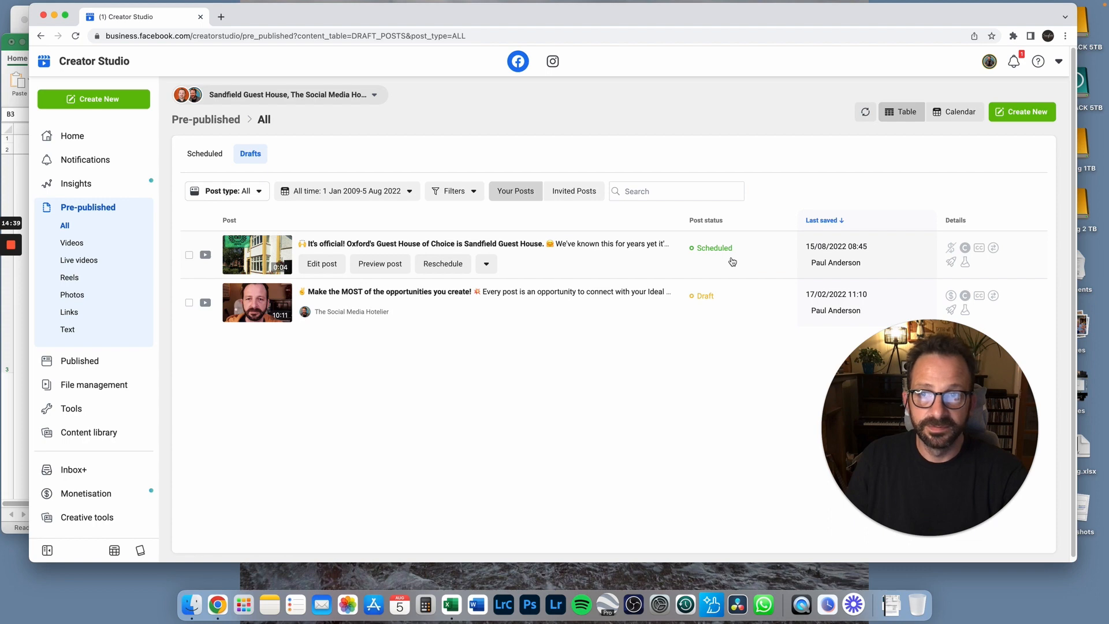
{"action": "left_click", "coordinate": [205, 154]}
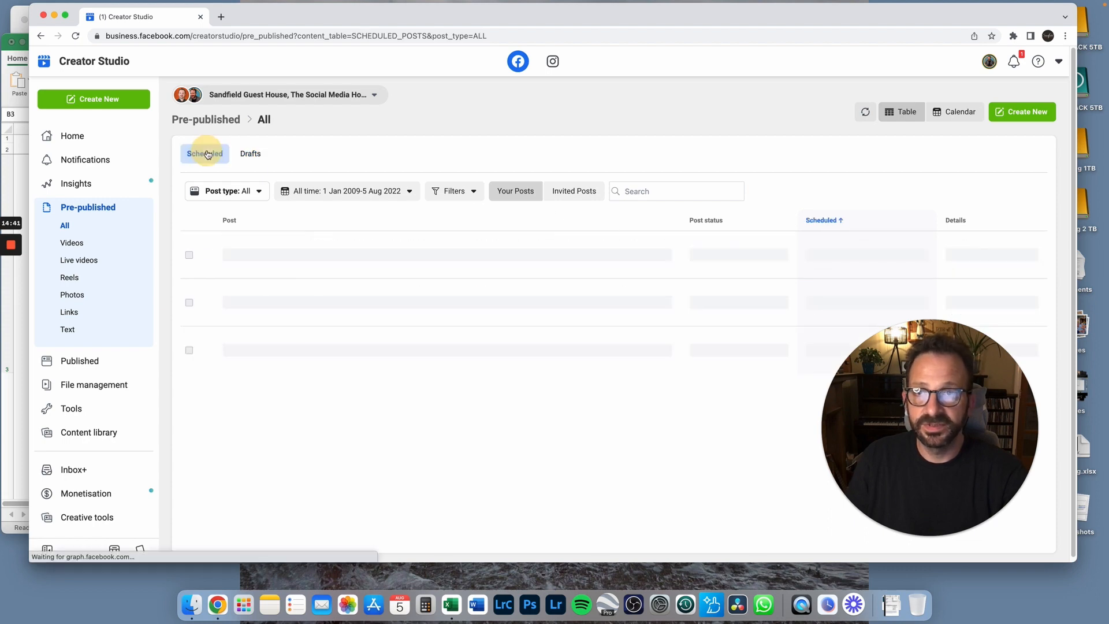
{"action": "mouse_move", "coordinate": [633, 256]}
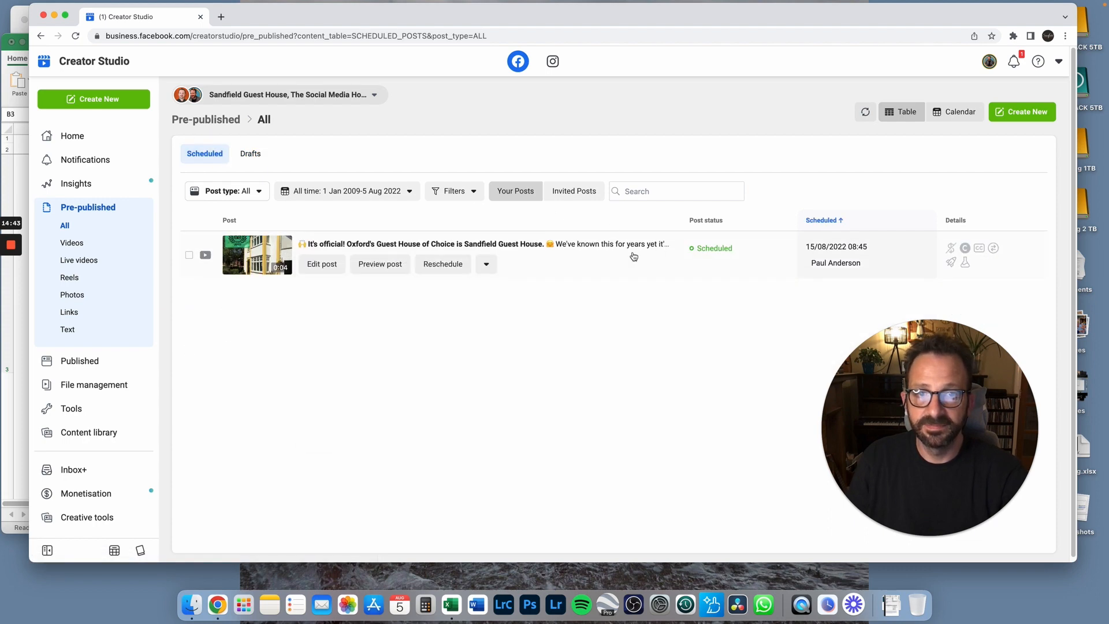
{"action": "left_click", "coordinate": [555, 67]}
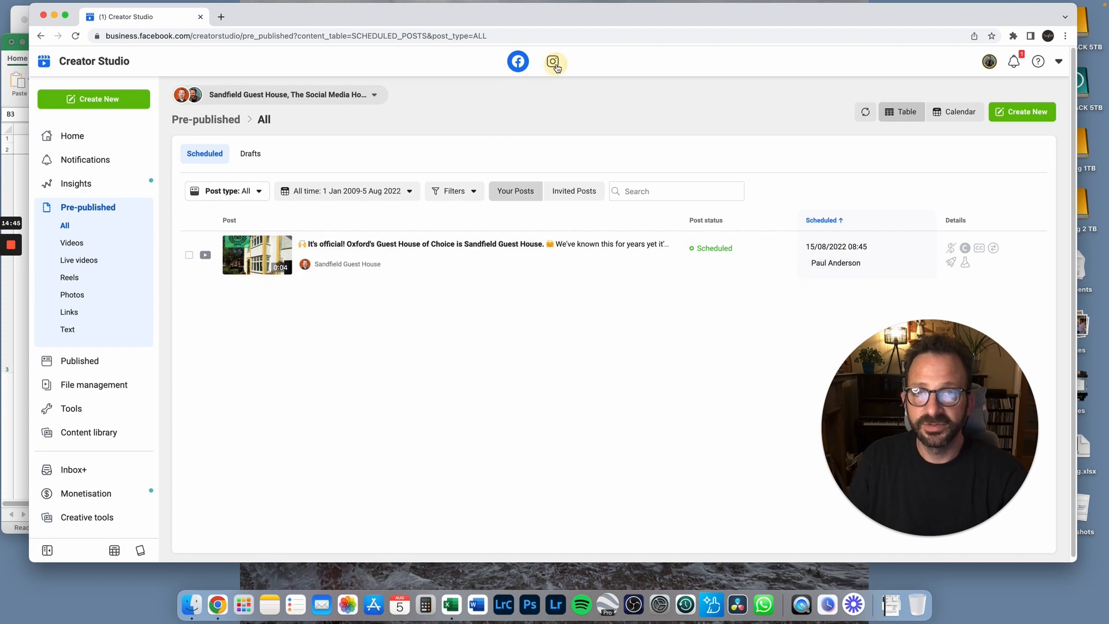